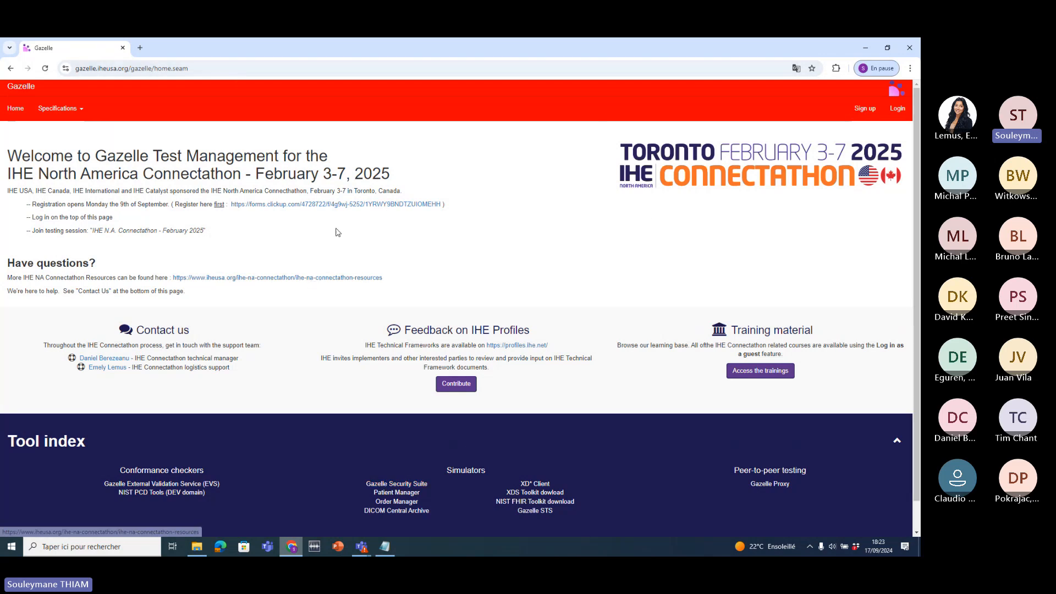
- Follow the Sign up link to reach Gazelle's new user registration form
{"action": "left_click", "coordinate": [865, 111]}
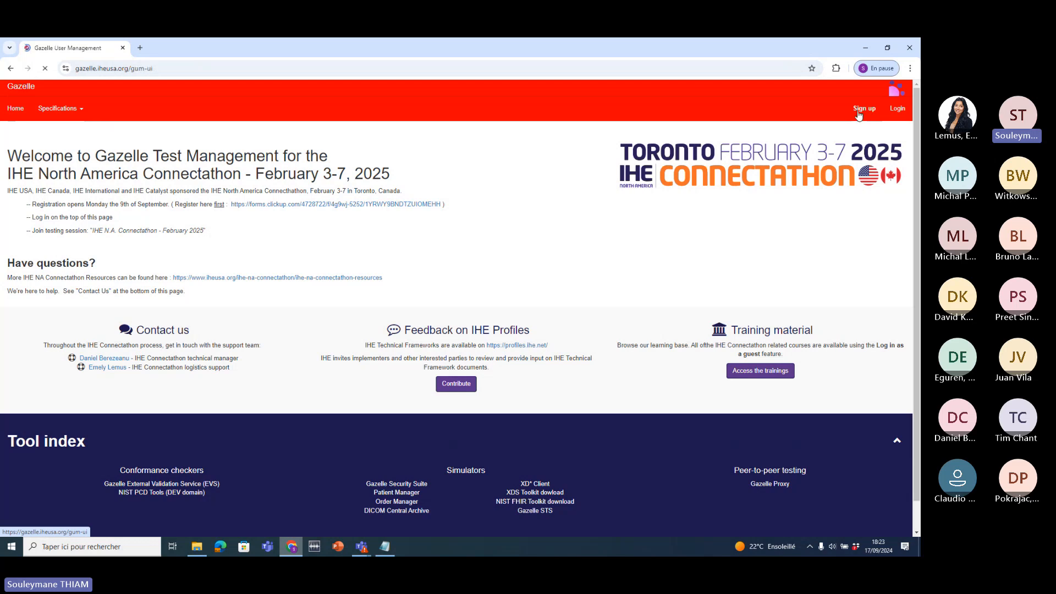
- Enter the new user's first name and last name in the registration form
{"action": "scroll", "coordinate": [726, 309], "scroll_direction": "down", "scroll_amount": 2}
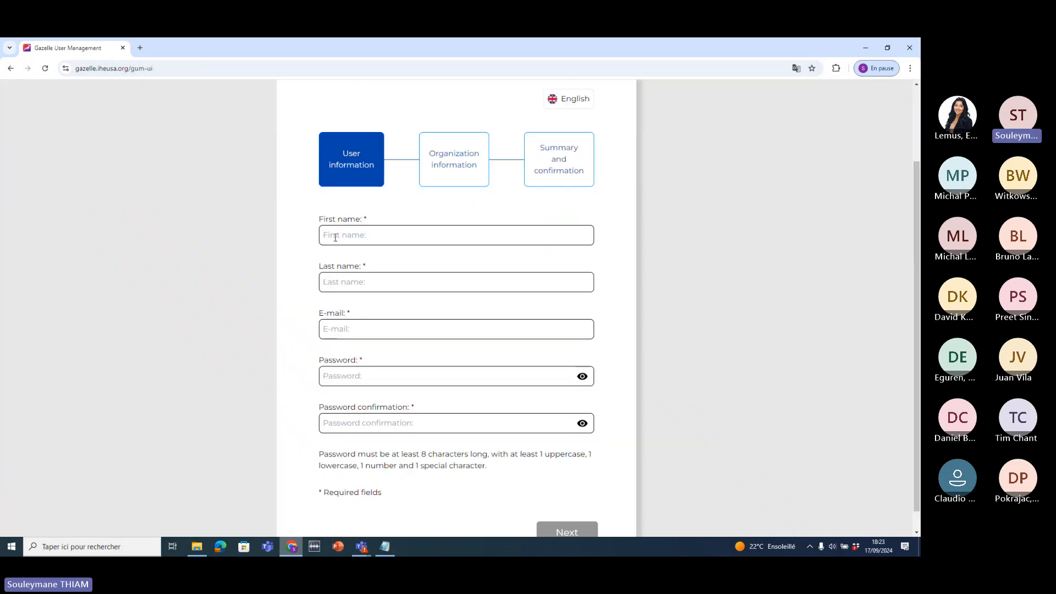
{"action": "left_click_drag", "start_coordinate": [311, 227], "coordinate": [384, 224]}
{"action": "left_click_drag", "start_coordinate": [292, 271], "coordinate": [357, 318]}
{"action": "scroll", "coordinate": [383, 306], "scroll_direction": "down", "scroll_amount": 1}
{"action": "mouse_move", "coordinate": [301, 346]}
{"action": "left_mouse_down"}
{"action": "mouse_move", "coordinate": [374, 344]}
{"action": "mouse_move", "coordinate": [301, 348]}
{"action": "left_mouse_up"}
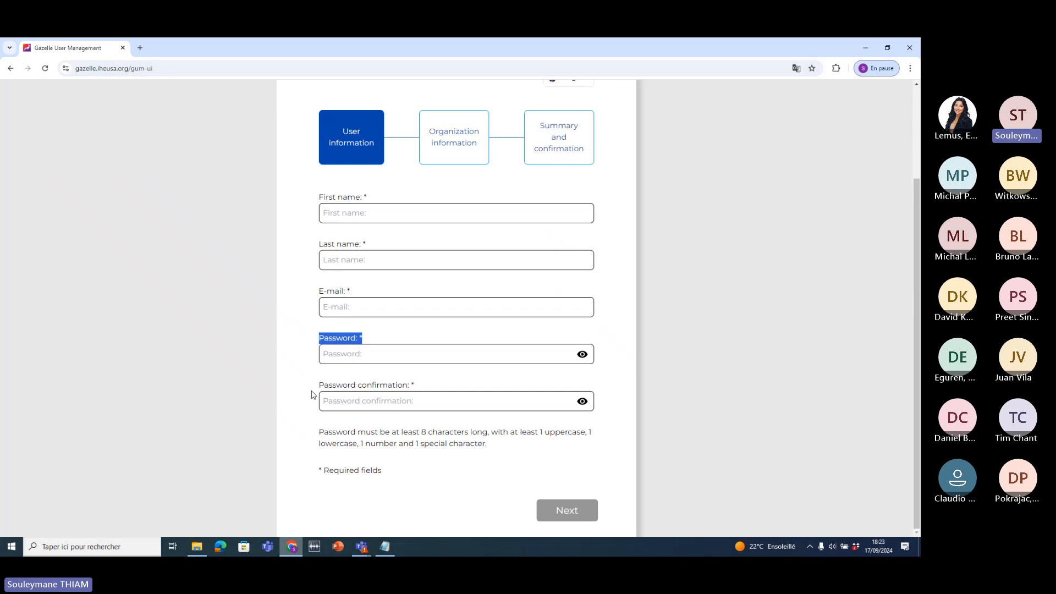
{"action": "left_click_drag", "start_coordinate": [412, 386], "coordinate": [296, 389]}
{"action": "left_click", "coordinate": [345, 204]}
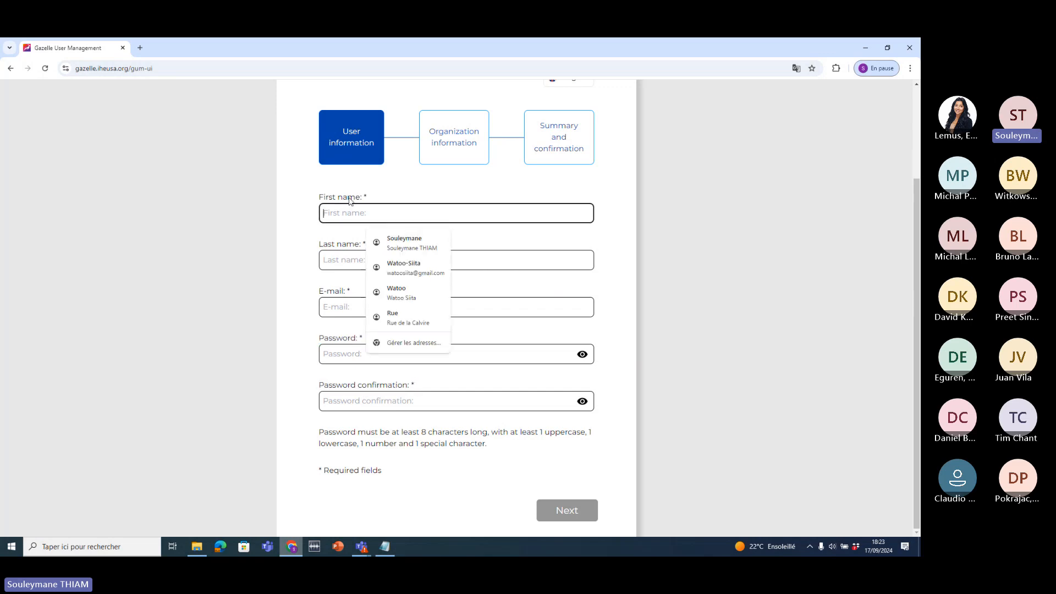
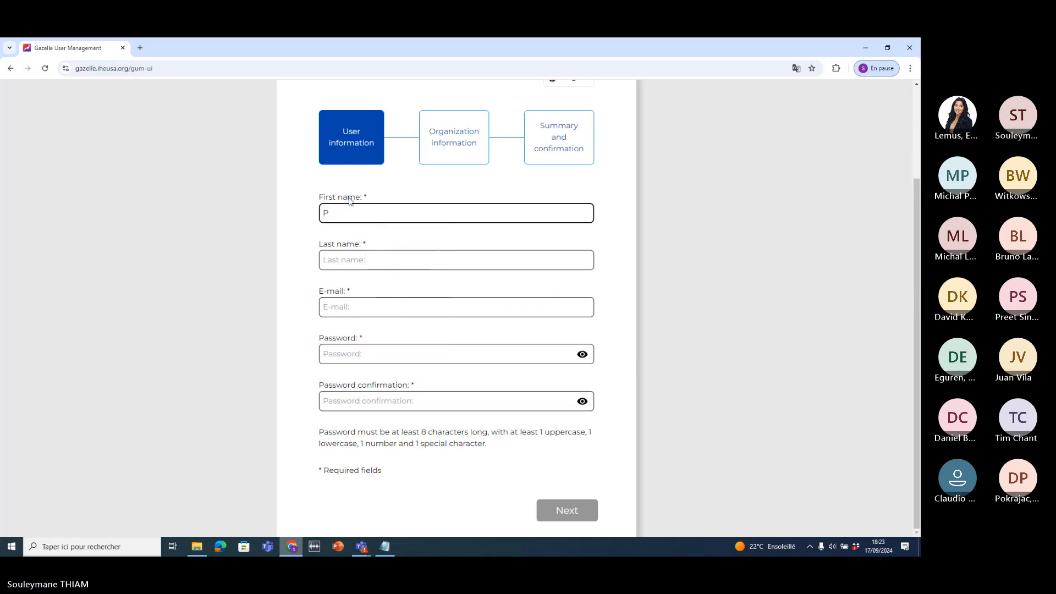
{"action": "left_click", "coordinate": [356, 263]}
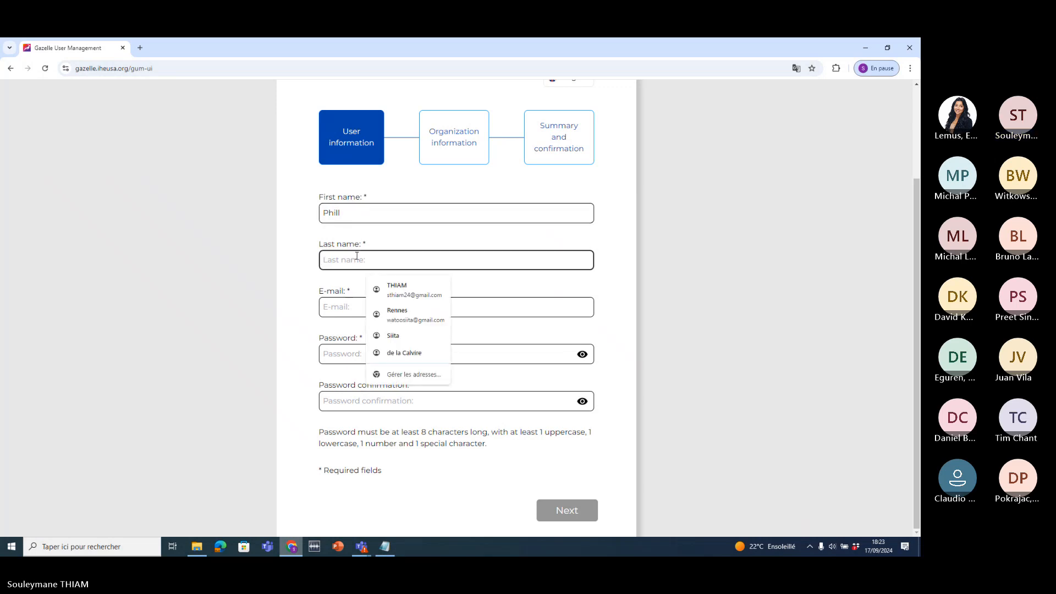
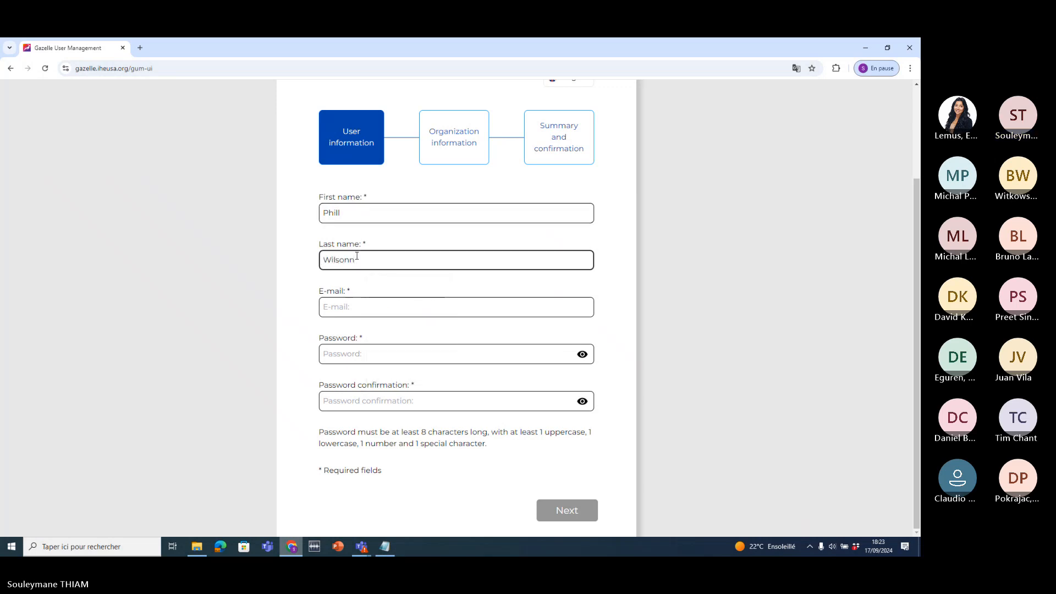
- Enter the user's e-mail, retype a password meeting requirements, and confirm it
{"action": "left_click", "coordinate": [365, 305]}
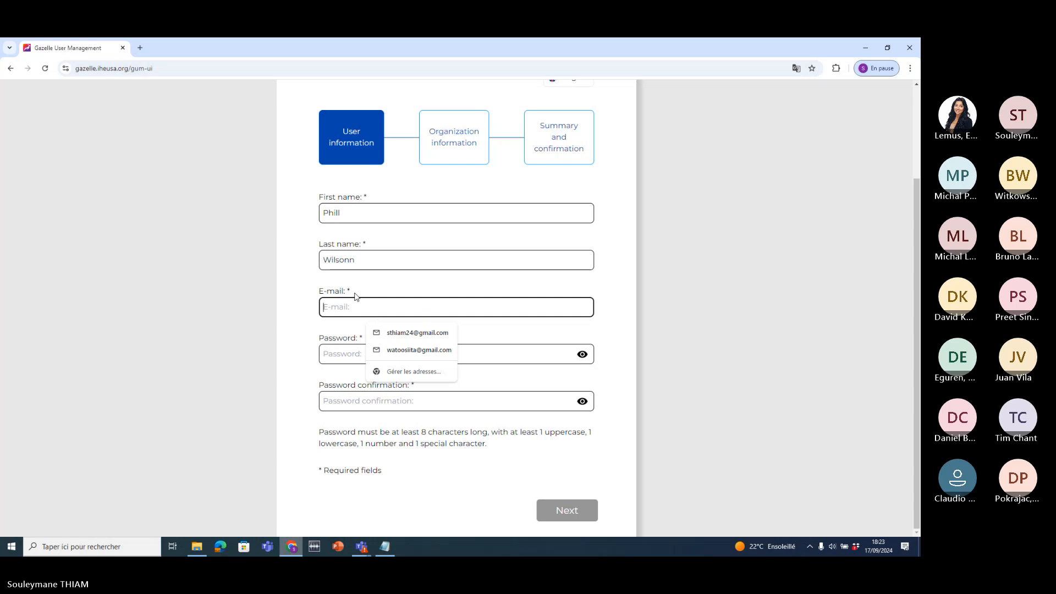
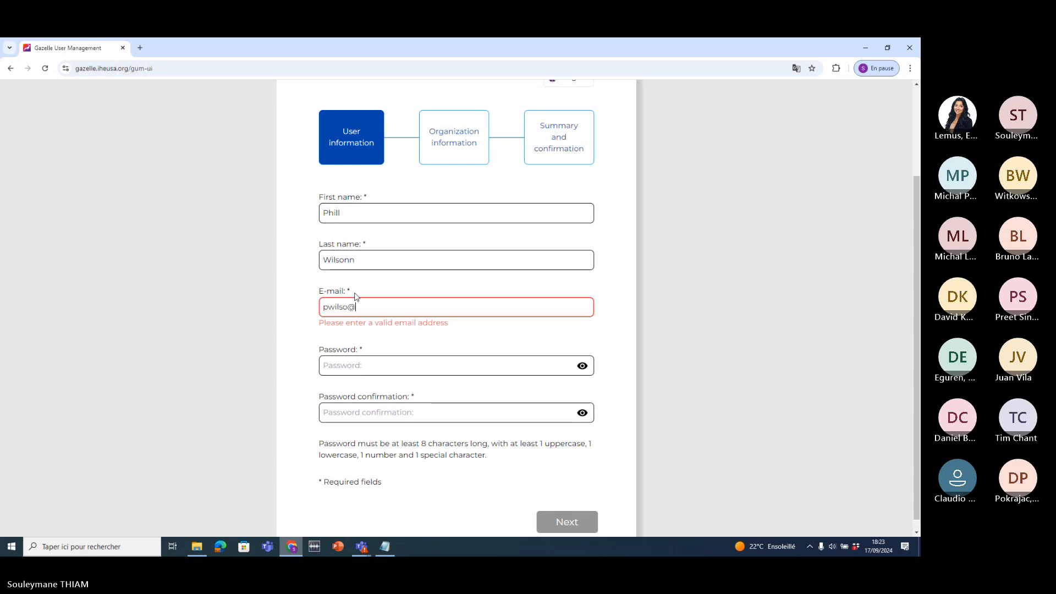
{"action": "left_click_drag", "start_coordinate": [434, 311], "coordinate": [278, 314]}
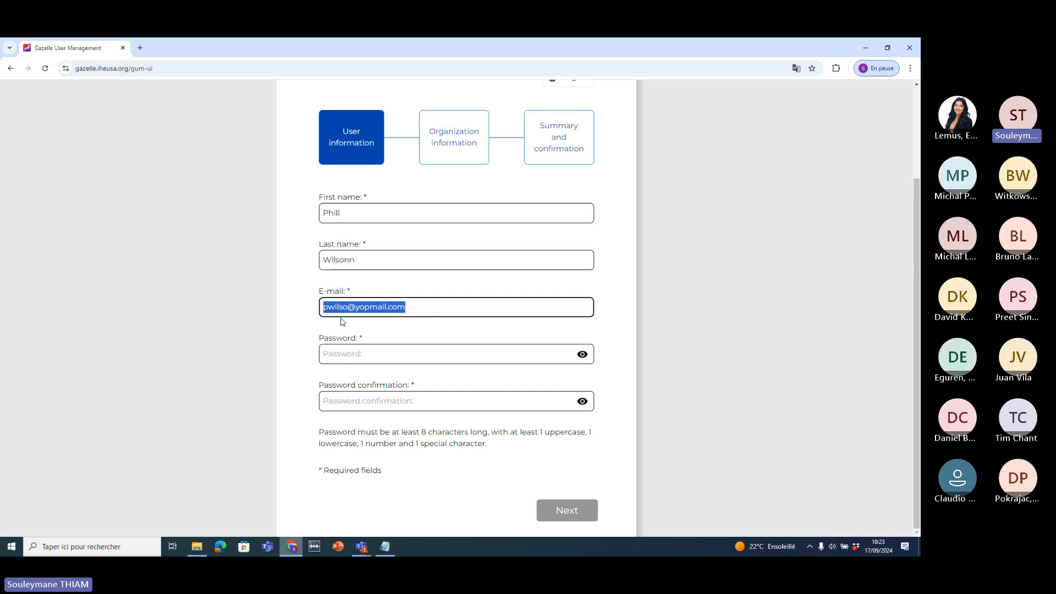
{"action": "left_click", "coordinate": [337, 354]}
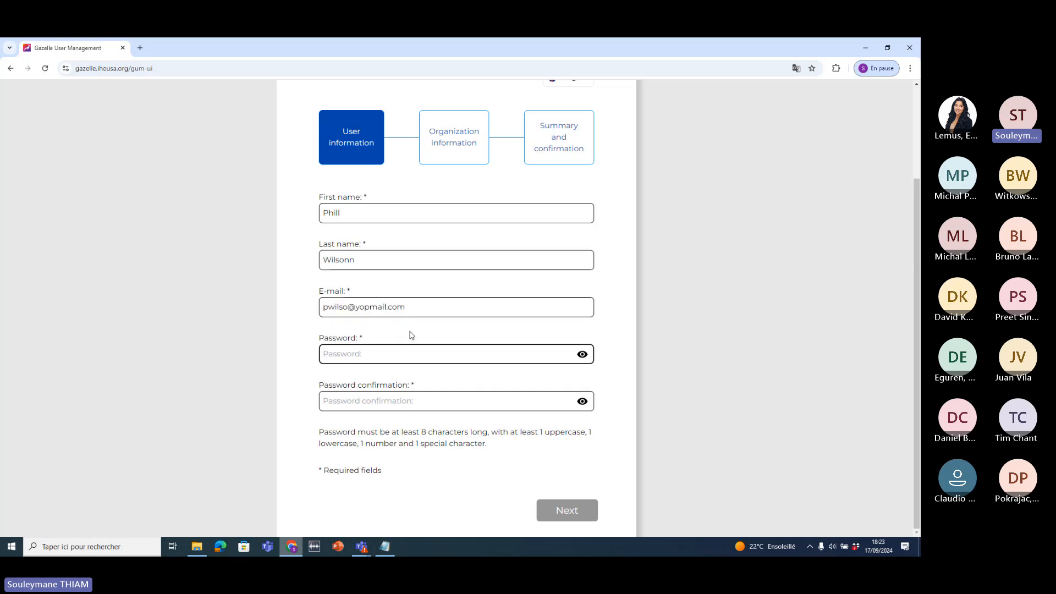
{"action": "type", "text": "P••••••"}
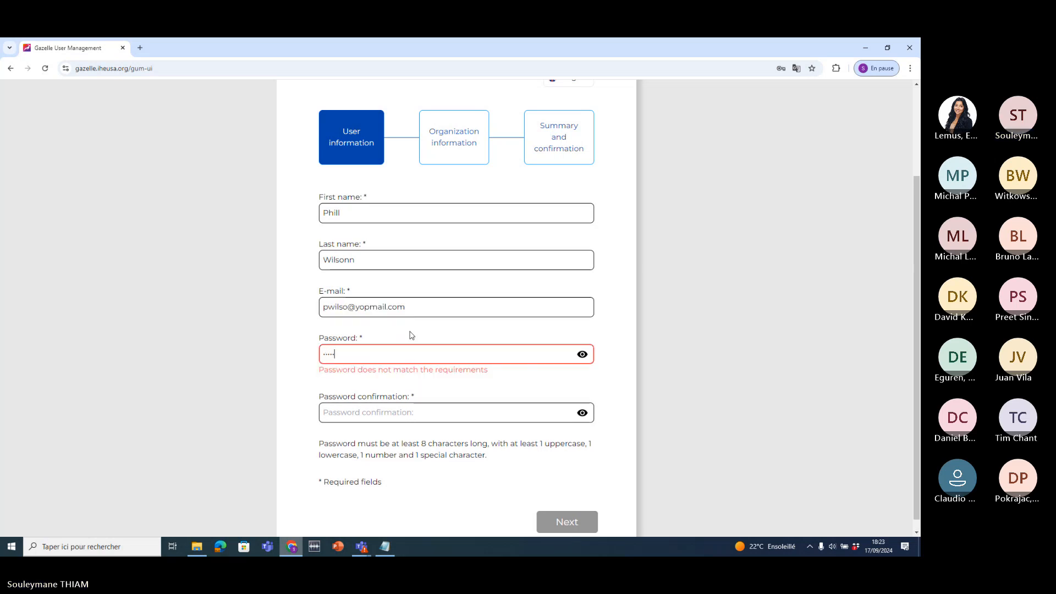
{"action": "type", "text": "•••"}
{"action": "key", "text": "ctrl+a"}
{"action": "key", "text": "BackSpace"}
{"action": "type", "text": "••••••"}
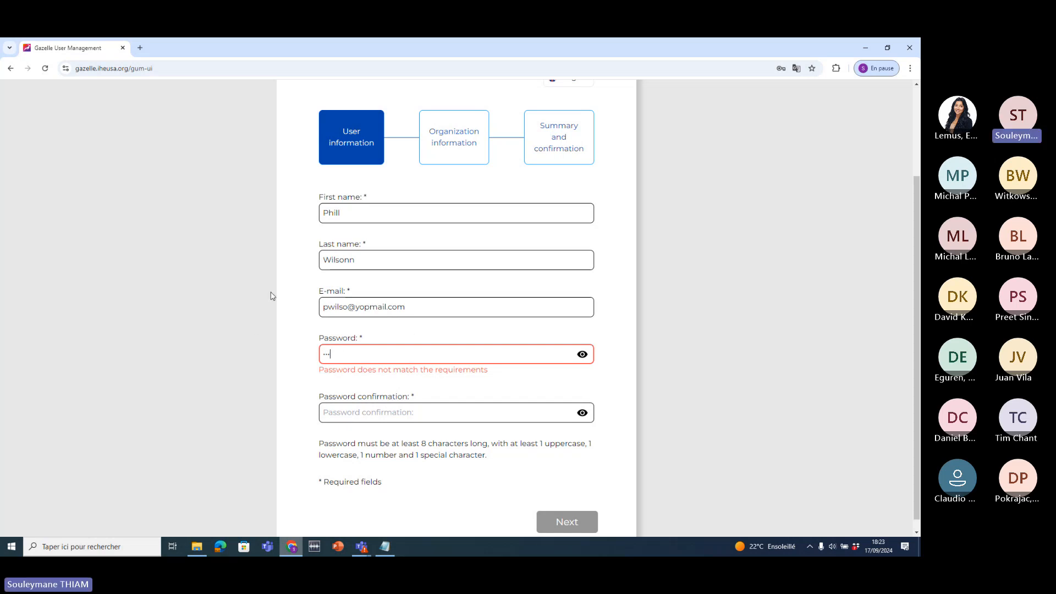
{"action": "type", "text": "•••"}
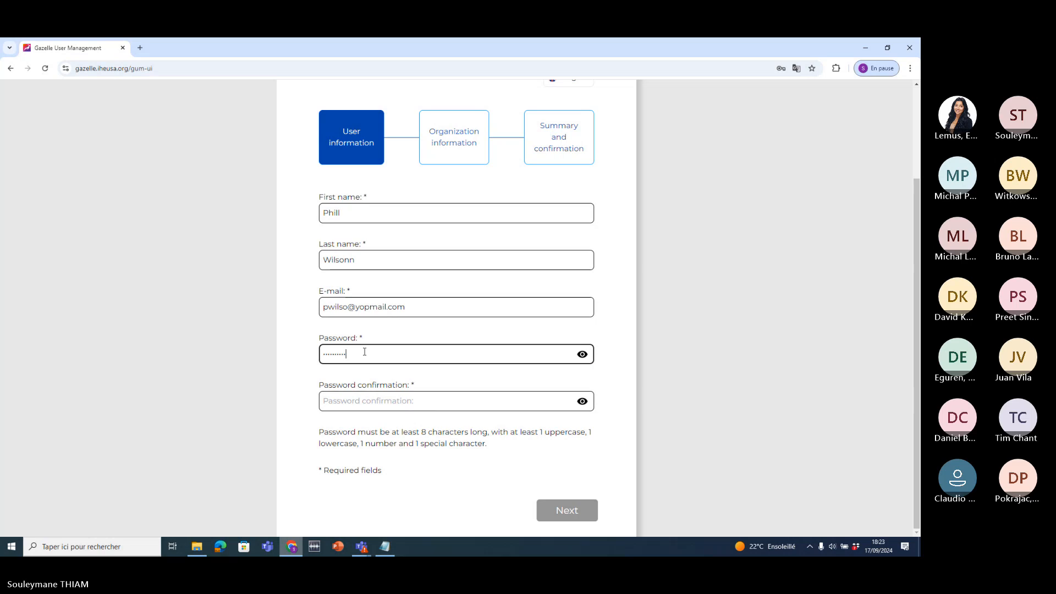
{"action": "left_click", "coordinate": [385, 400]}
{"action": "type", "text": "•••"}
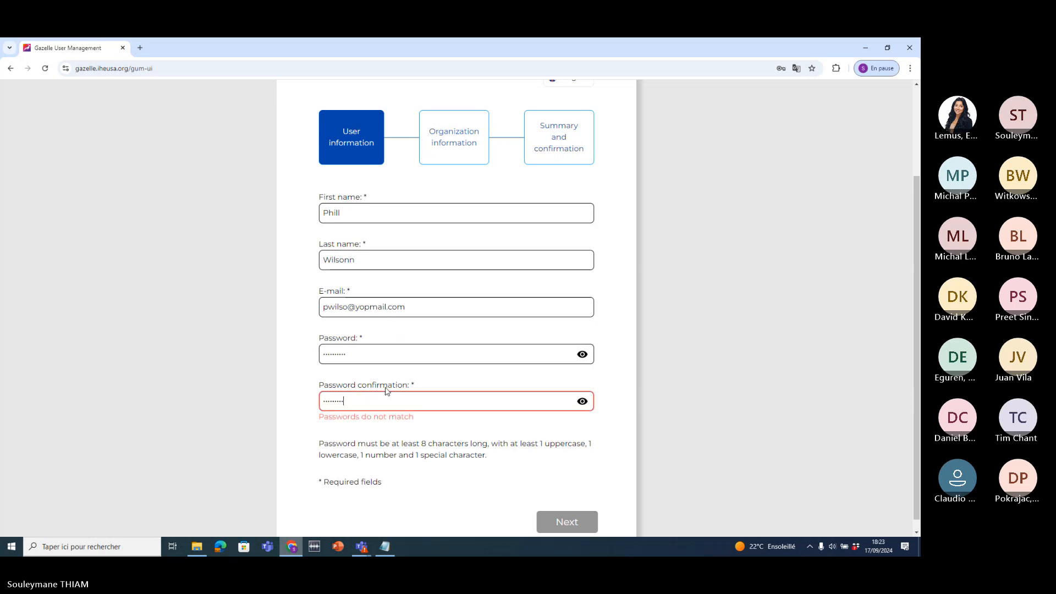
{"action": "type", "text": "•"}
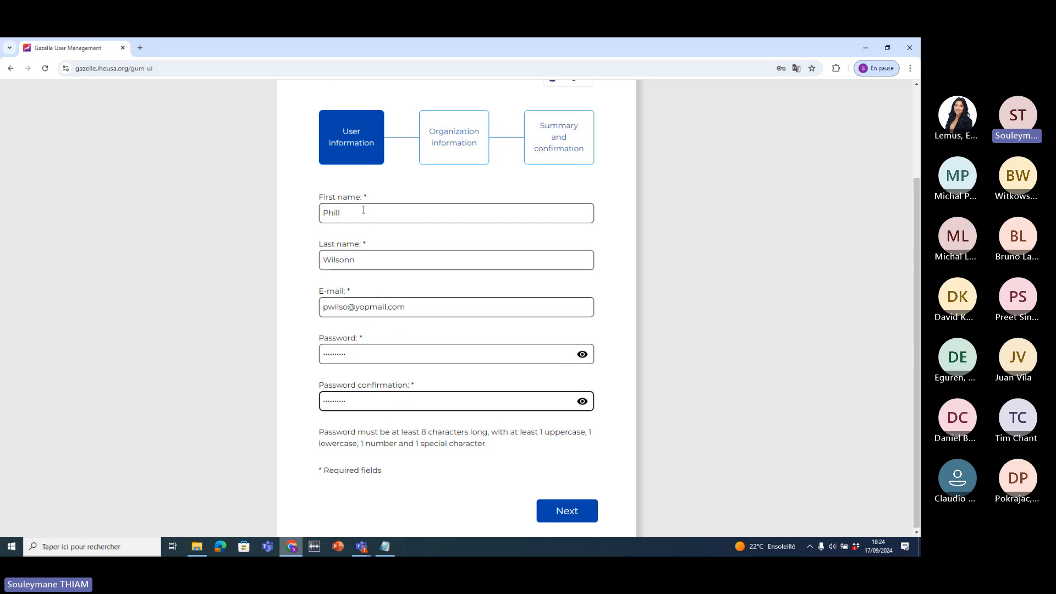
- Select the entered first name to check it
{"action": "left_click_drag", "start_coordinate": [364, 211], "coordinate": [316, 260]}
{"action": "left_click", "coordinate": [293, 241]}
{"action": "left_click", "coordinate": [303, 265]}
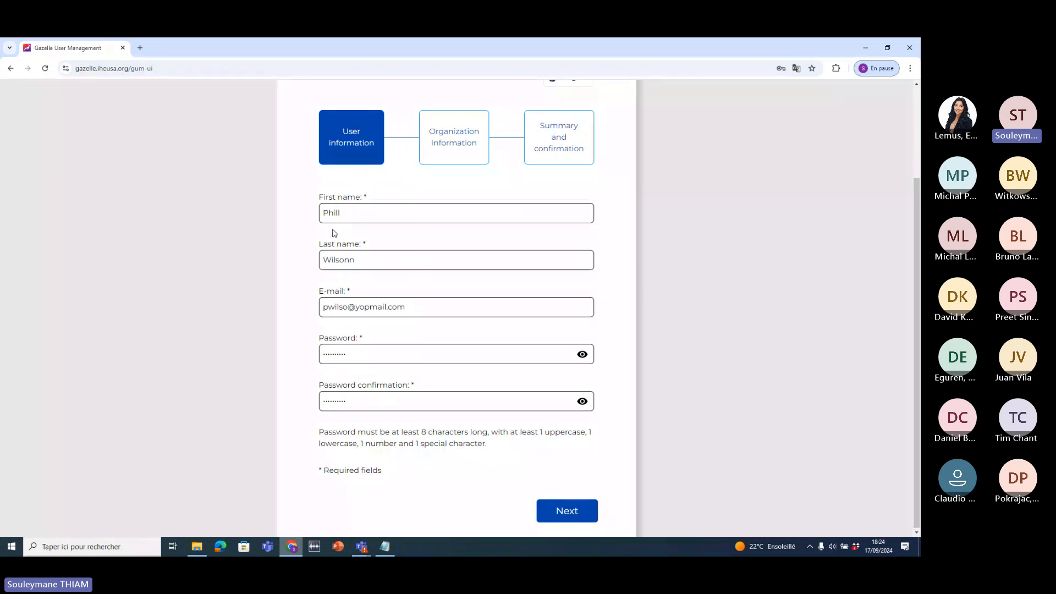
{"action": "double_click", "coordinate": [331, 213]}
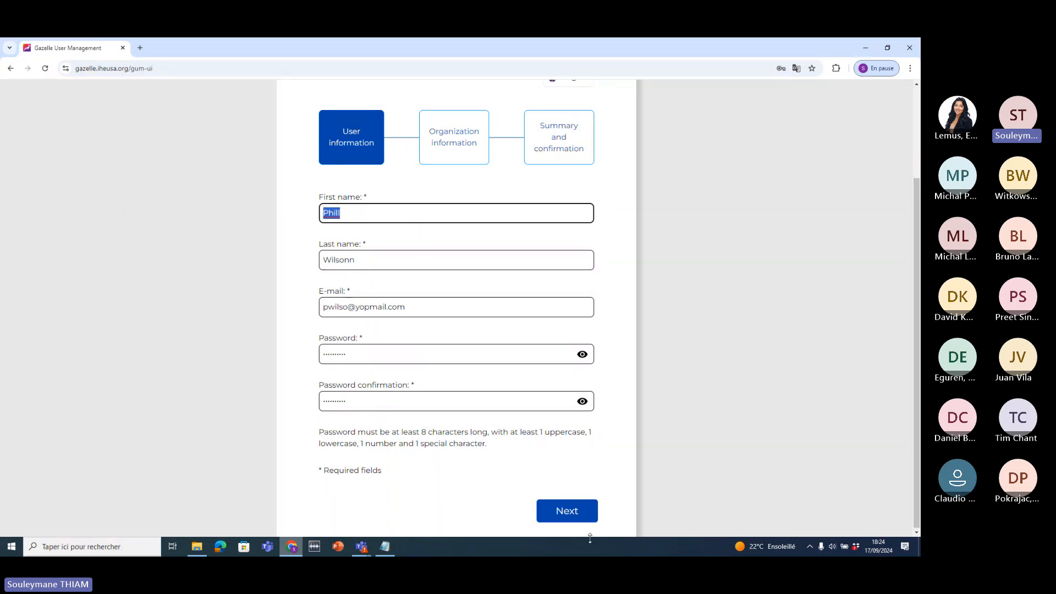
- On the Organization information step, choose Boston Scientific from the existing organizations
{"action": "left_click", "coordinate": [563, 519]}
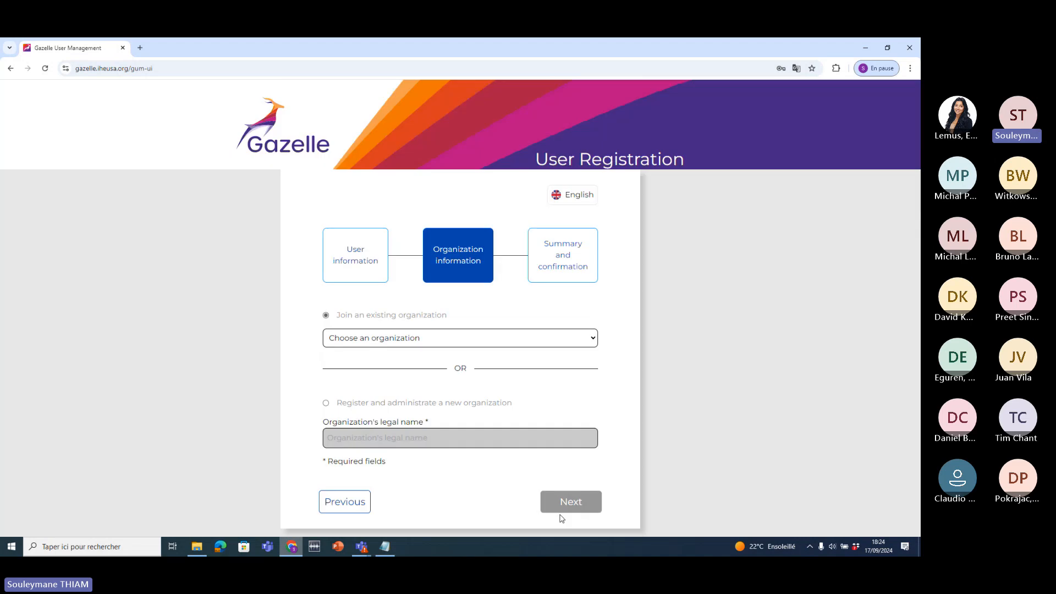
{"action": "left_click", "coordinate": [571, 344]}
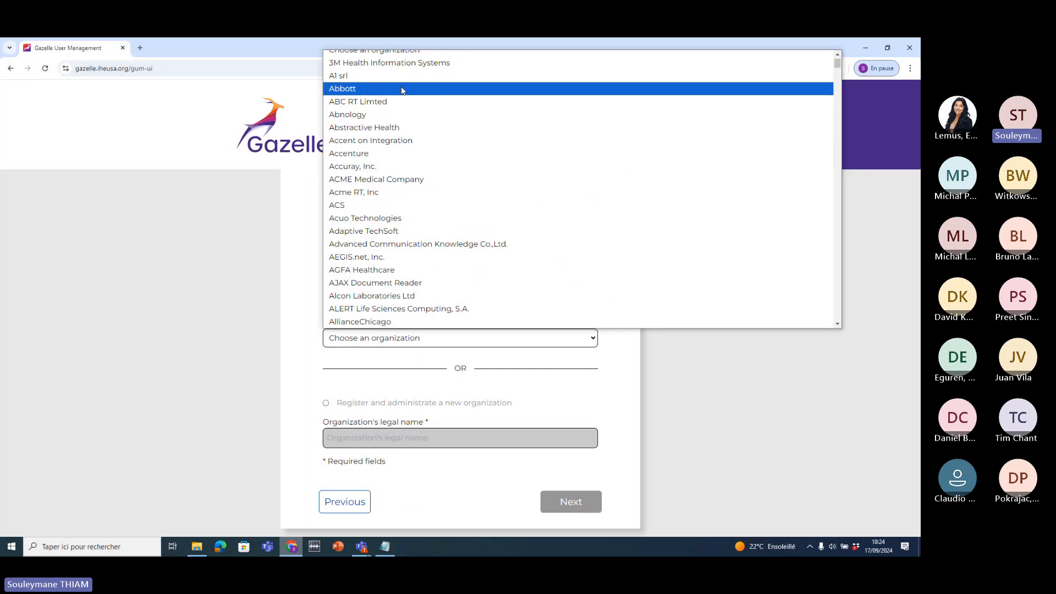
{"action": "scroll", "coordinate": [410, 124], "scroll_direction": "down", "scroll_amount": 1}
{"action": "scroll", "coordinate": [409, 124], "scroll_direction": "down", "scroll_amount": 15}
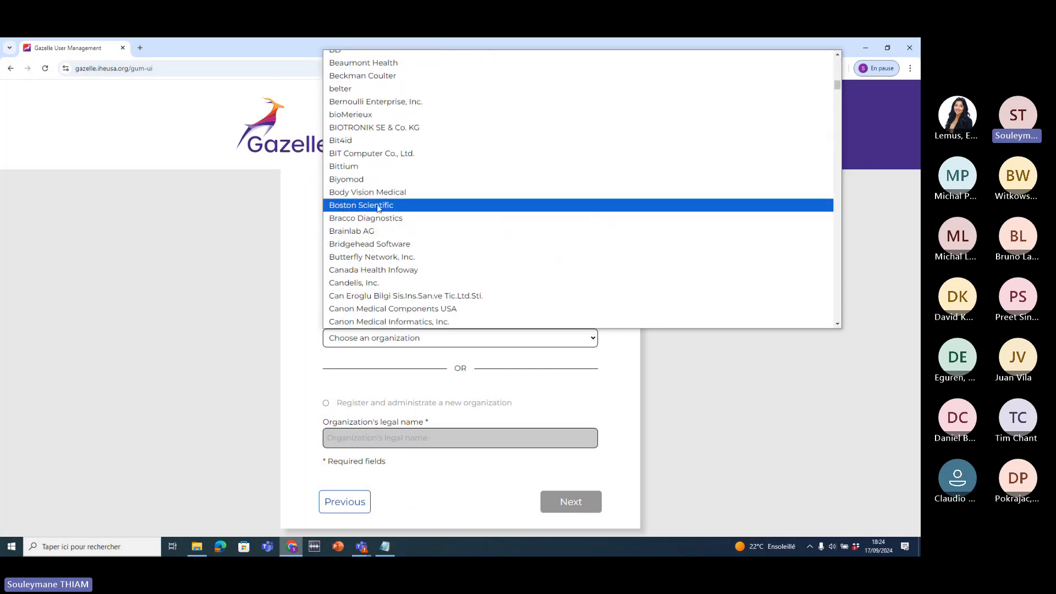
{"action": "left_click", "coordinate": [377, 210]}
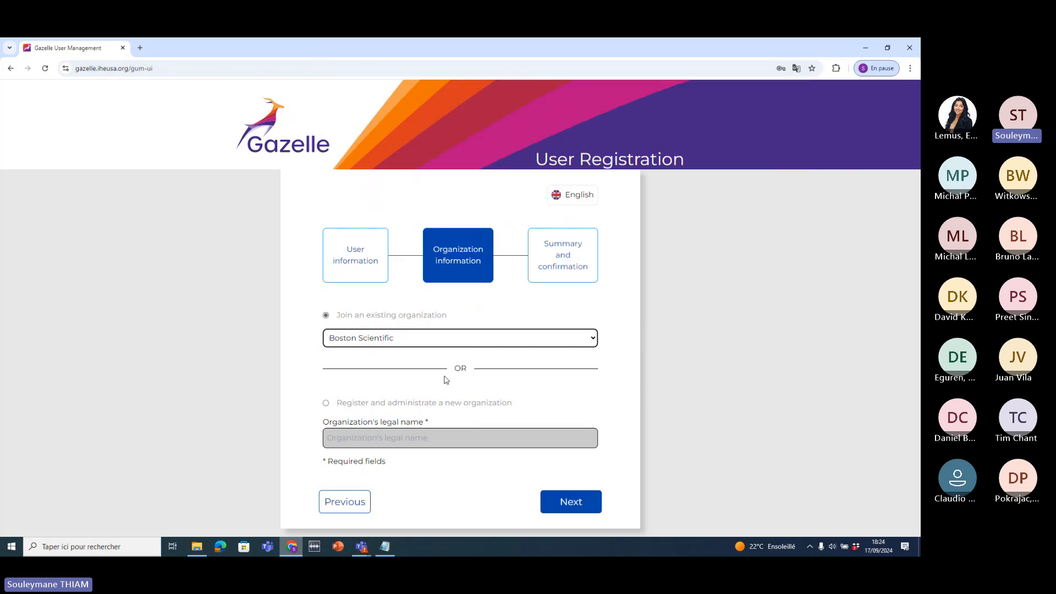
{"action": "left_click", "coordinate": [421, 335]}
{"action": "left_click", "coordinate": [729, 393]}
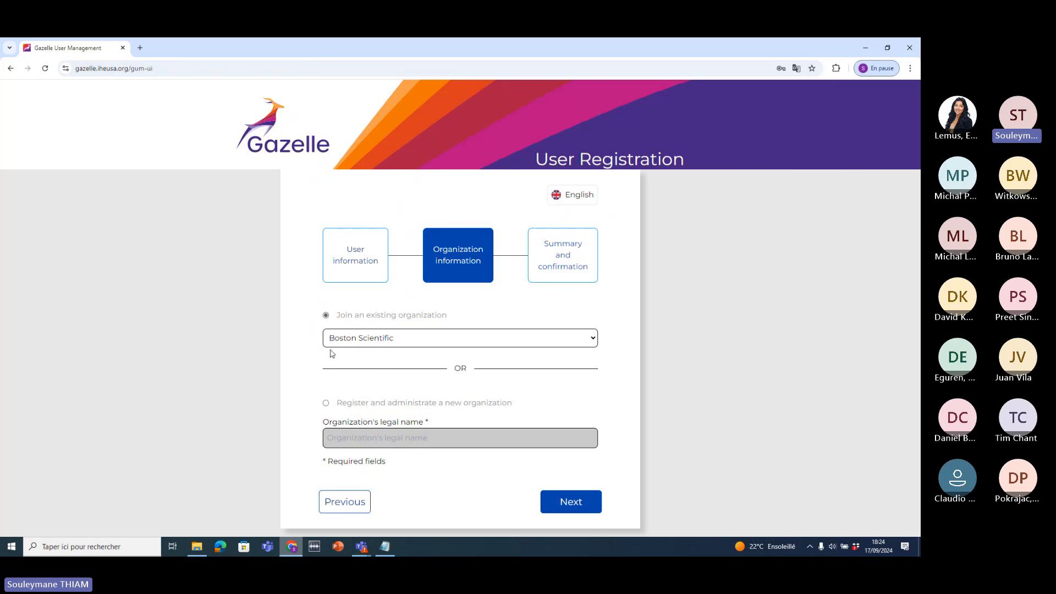
- Preview the summary step, then return and confirm Boston Scientific stays selected
{"action": "left_click", "coordinate": [567, 501]}
{"action": "left_click", "coordinate": [343, 512]}
{"action": "left_click", "coordinate": [454, 340]}
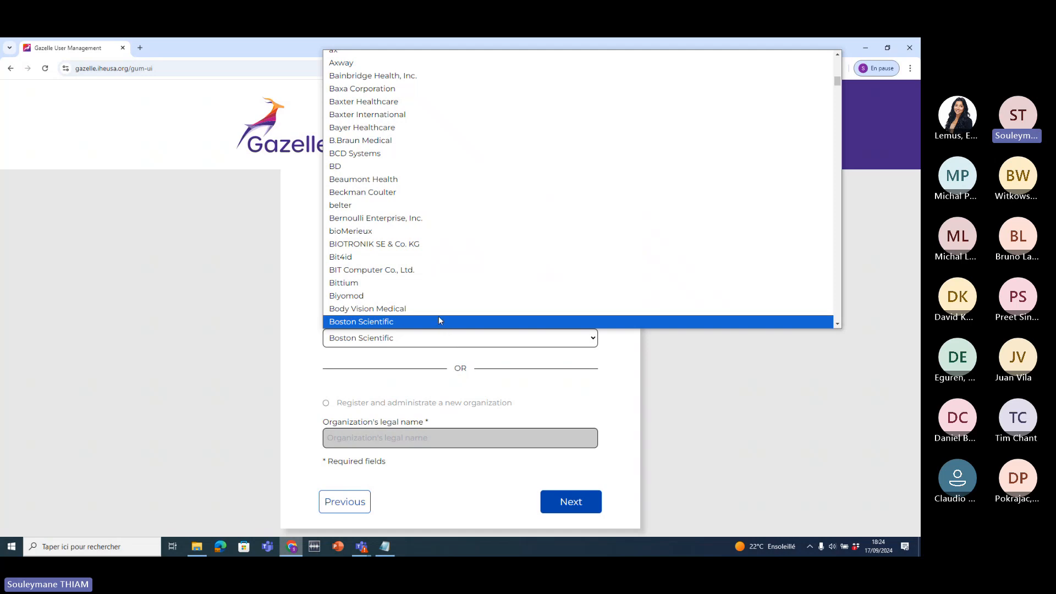
{"action": "left_click", "coordinate": [301, 414]}
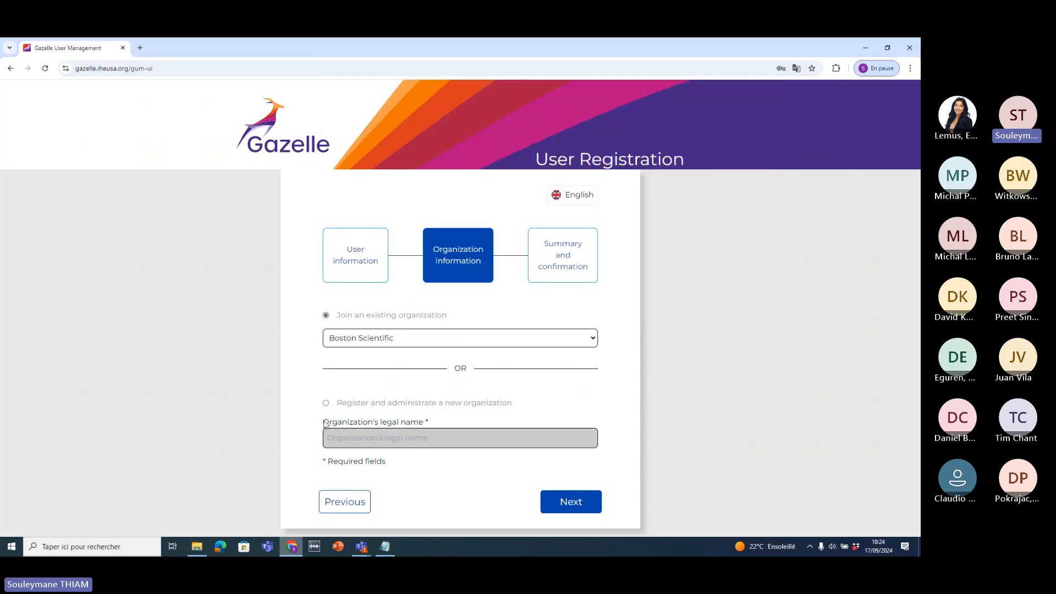
- Compare the new-organization legal name and short name fields, then reselect joining an existing organization
{"action": "left_click_drag", "start_coordinate": [337, 405], "coordinate": [517, 406]}
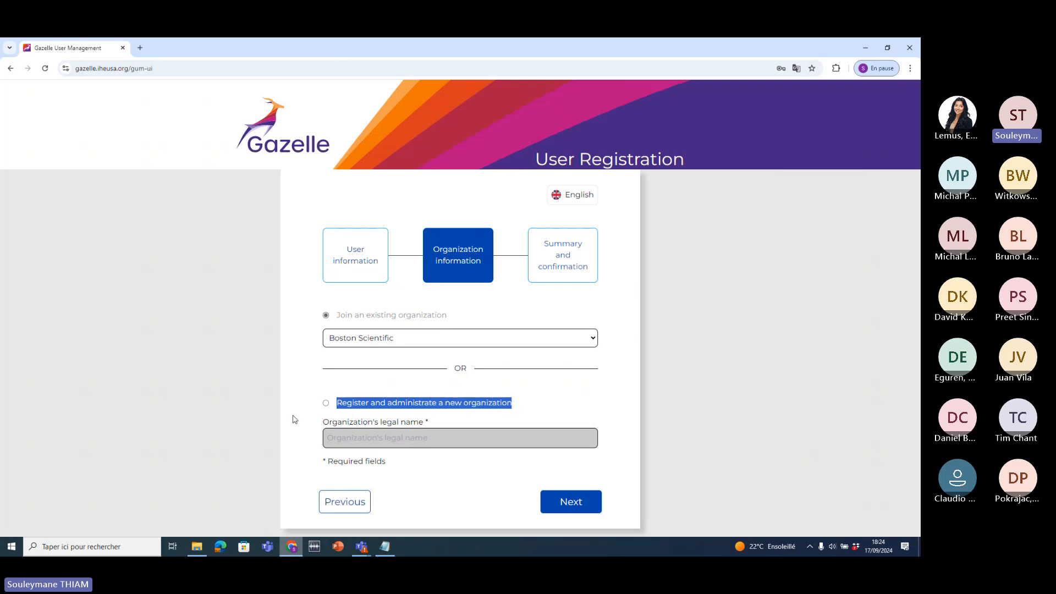
{"action": "left_click", "coordinate": [325, 403]}
{"action": "scroll", "coordinate": [289, 416], "scroll_direction": "down", "scroll_amount": 1}
{"action": "left_click", "coordinate": [313, 348]}
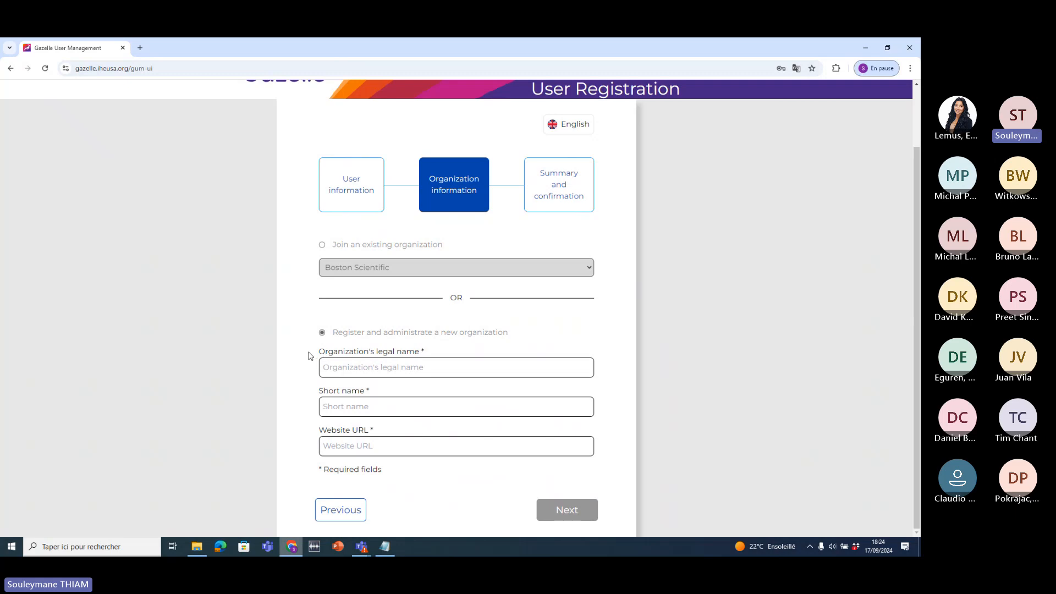
{"action": "left_click_drag", "start_coordinate": [306, 357], "coordinate": [426, 354]}
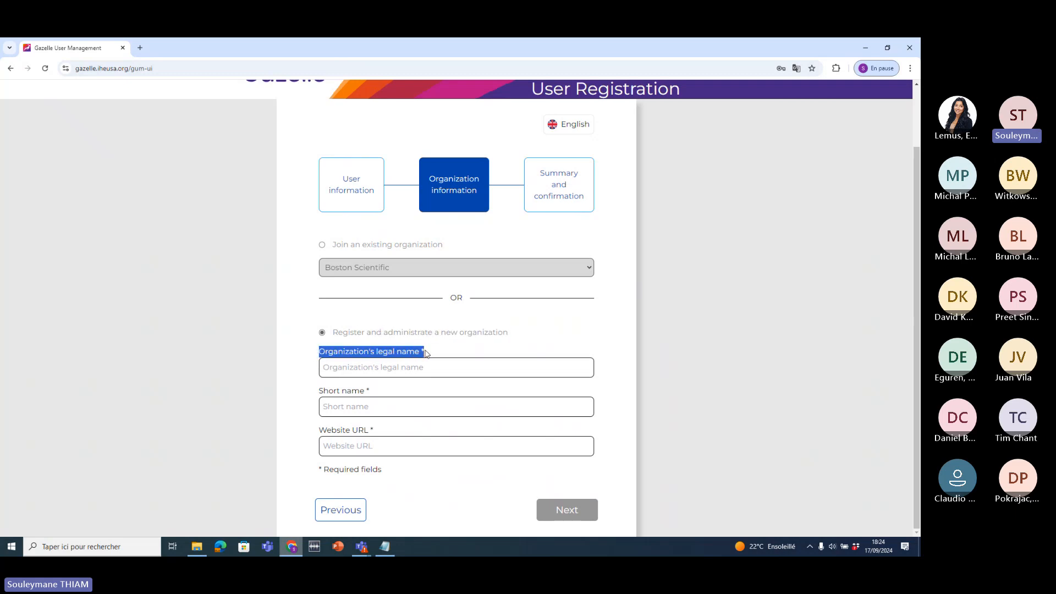
{"action": "left_click_drag", "start_coordinate": [308, 399], "coordinate": [378, 395]}
{"action": "left_click", "coordinate": [310, 443]}
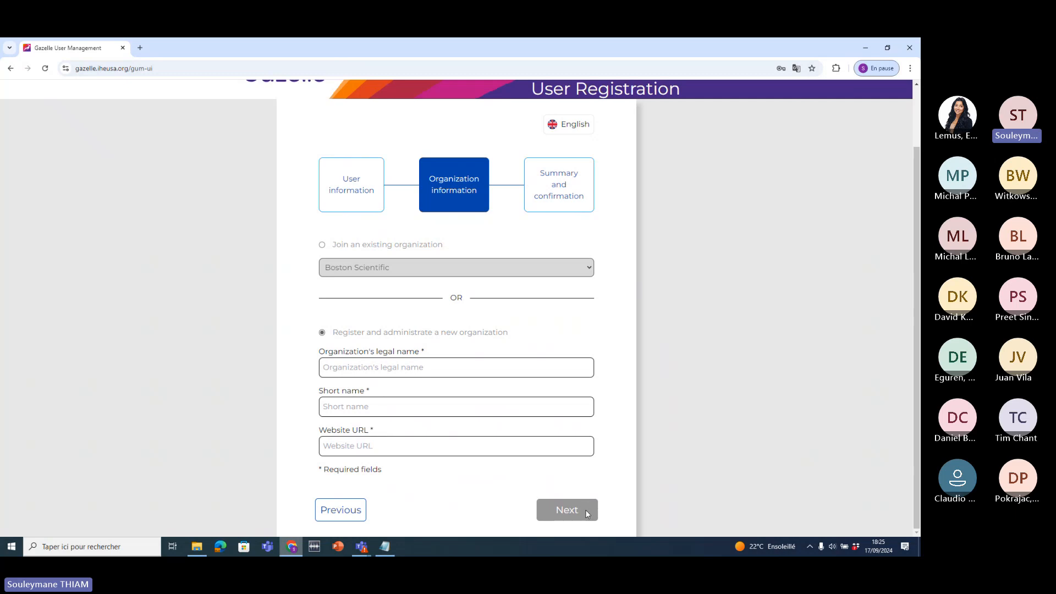
{"action": "left_click", "coordinate": [322, 244]}
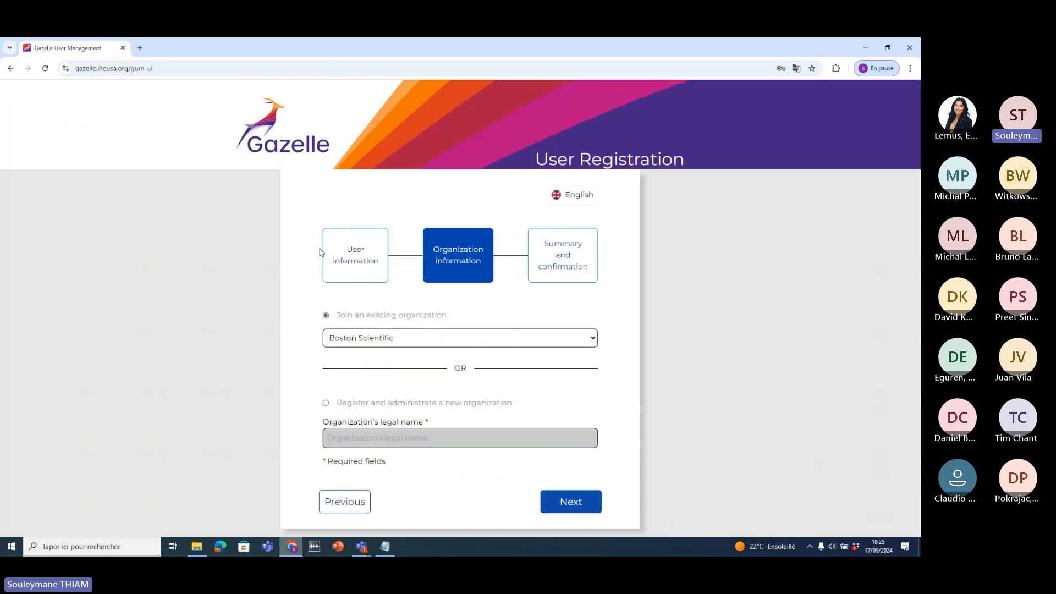
{"action": "left_click_drag", "start_coordinate": [334, 314], "coordinate": [486, 322]}
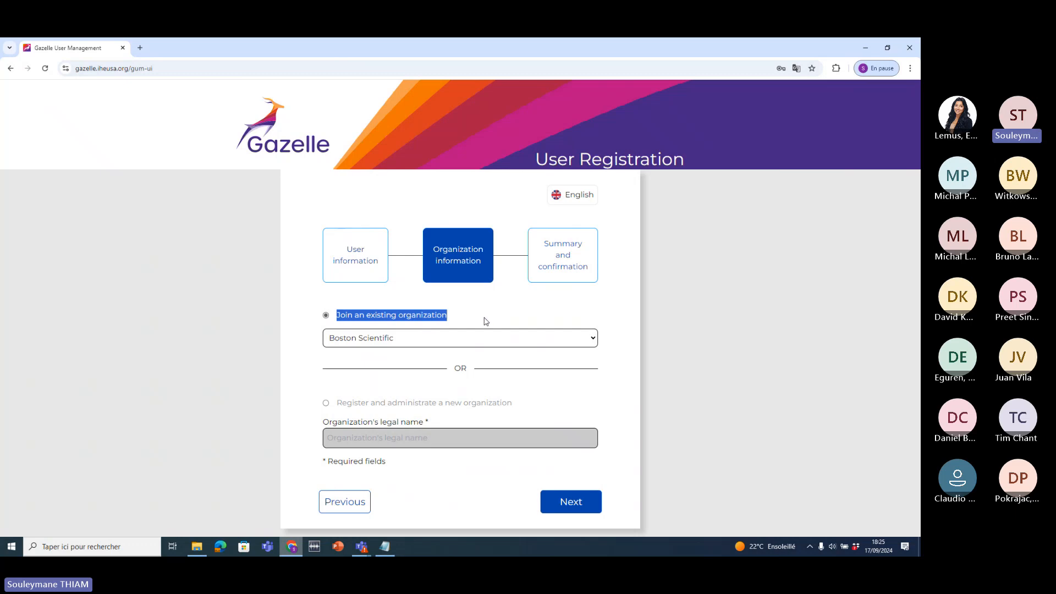
- Check the summary for joining Boston Scientific, then go back to the Connectathon 2025 home page
{"action": "left_click", "coordinate": [566, 504]}
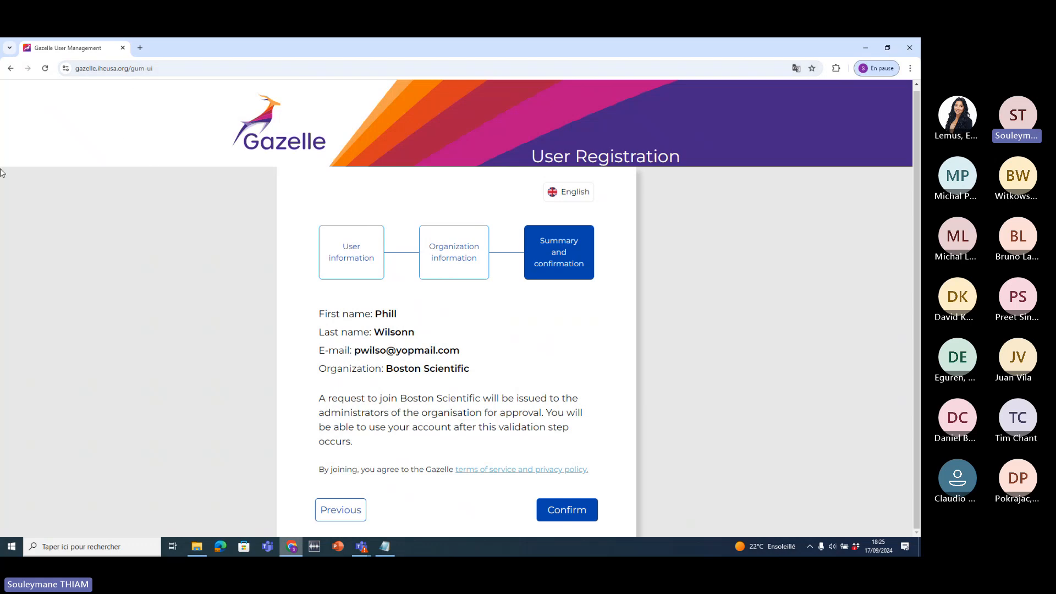
{"action": "left_click", "coordinate": [9, 69]}
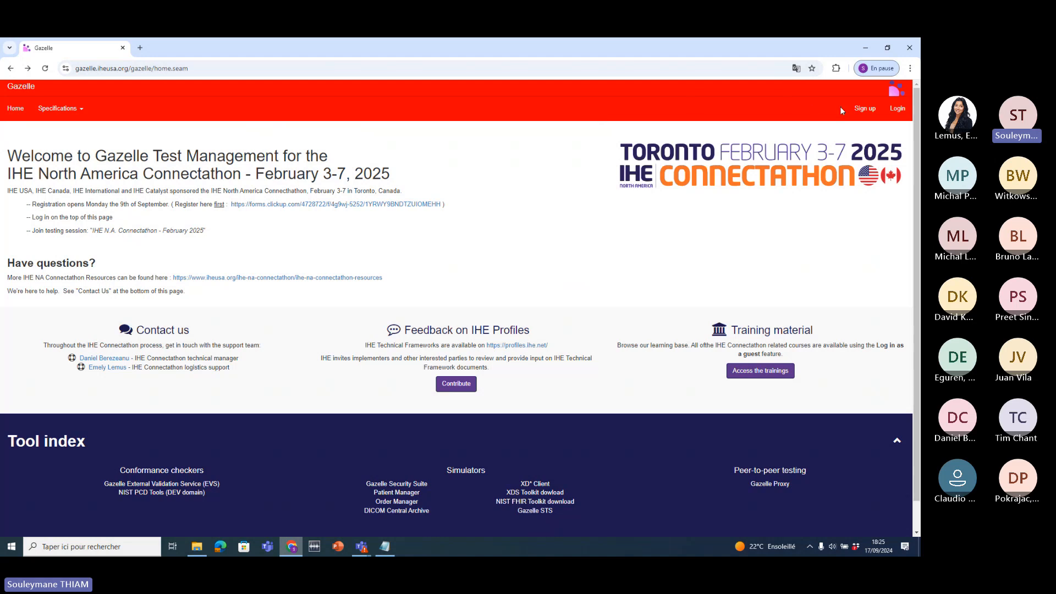
- Log in with the user's e-mail username and password
{"action": "left_click", "coordinate": [897, 110]}
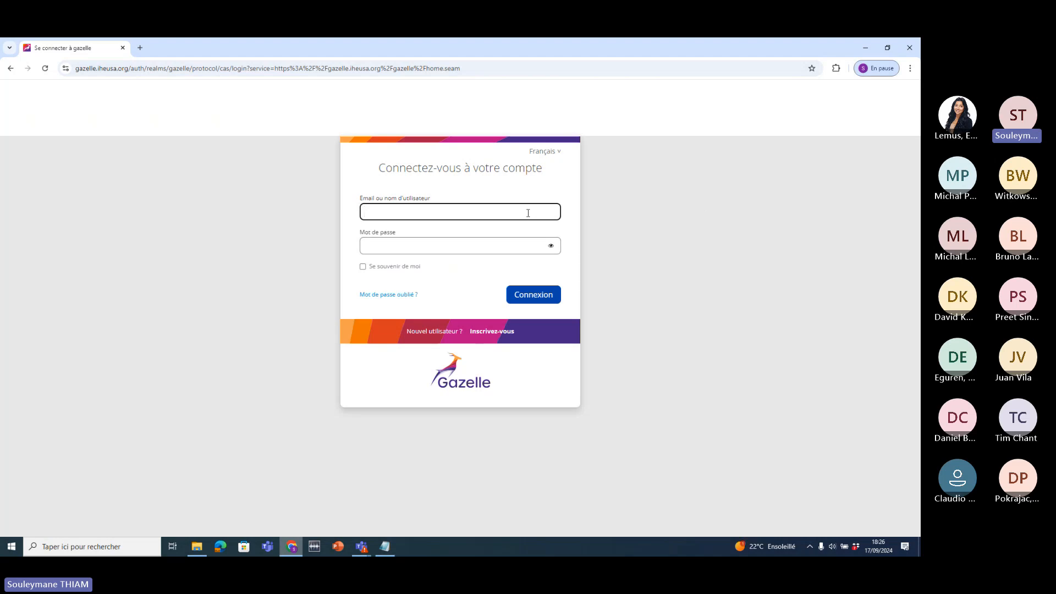
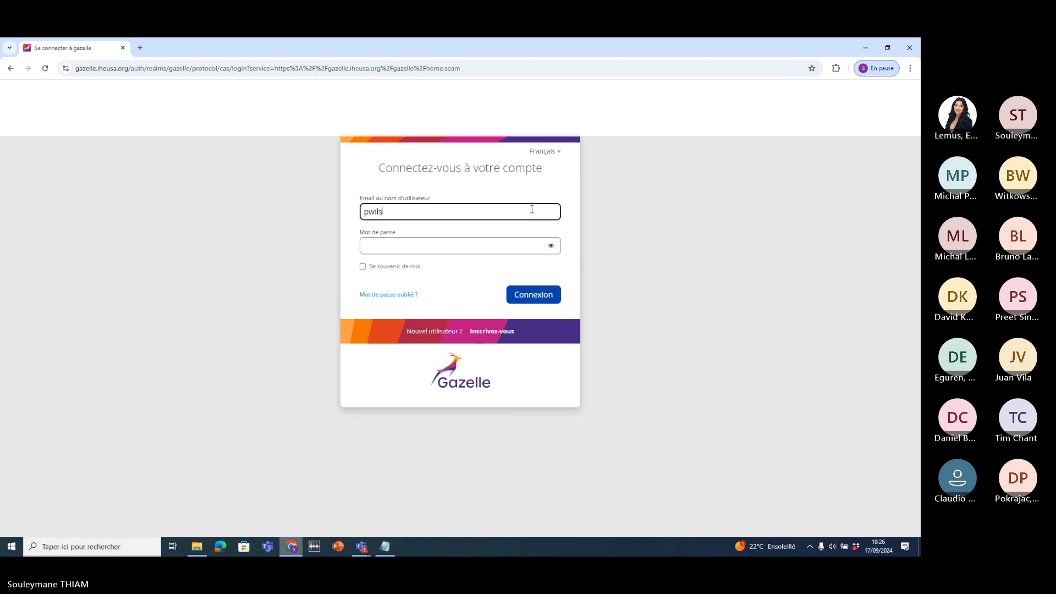
{"action": "key", "text": "Tab"}
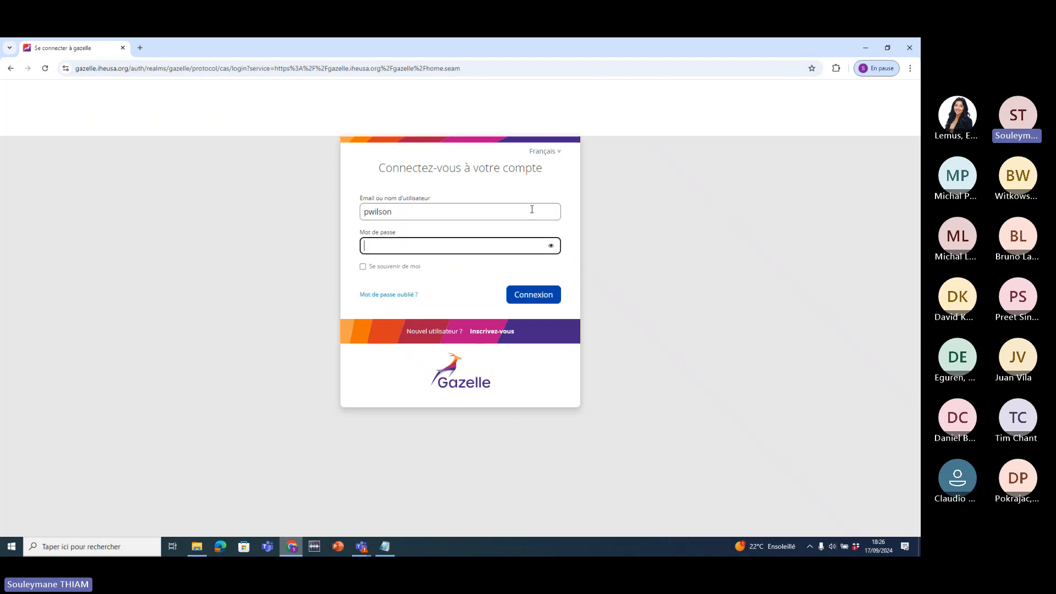
{"action": "type", "text": "•••••••"}
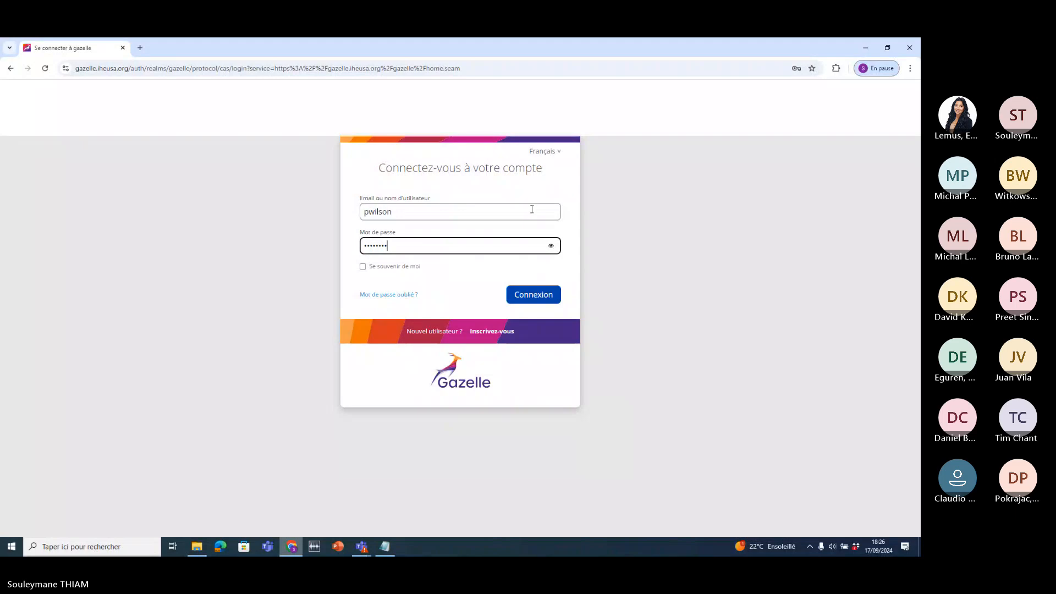
{"action": "left_click", "coordinate": [532, 209]}
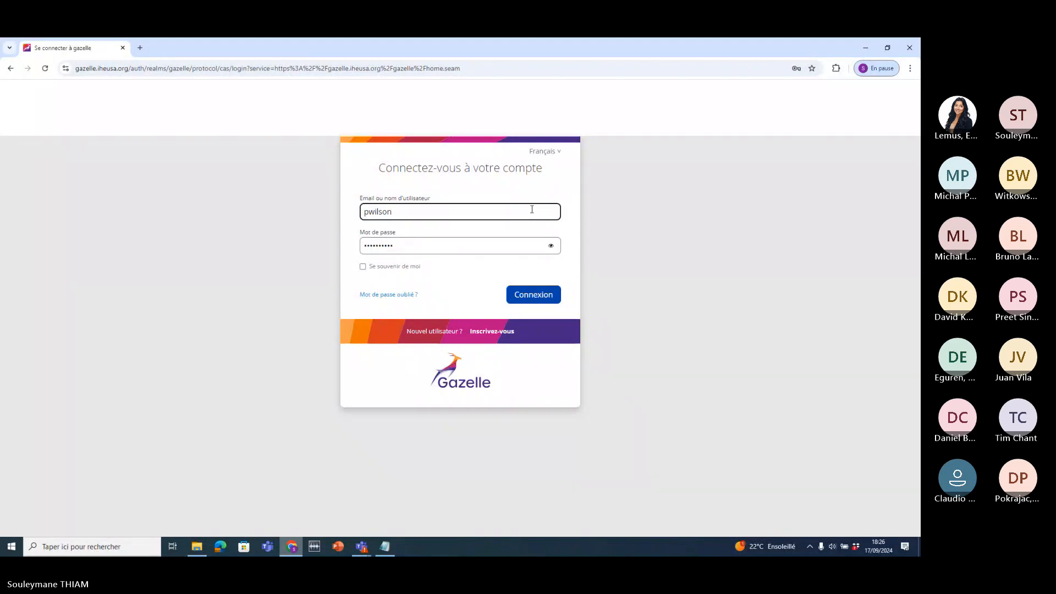
{"action": "type", "text": "@yopmail.com"}
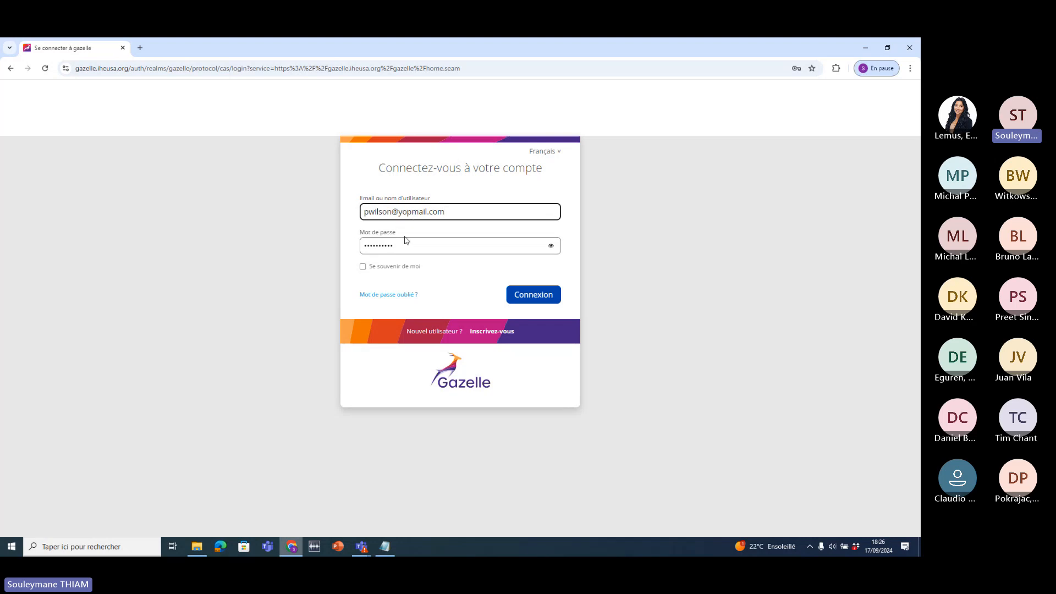
{"action": "left_click", "coordinate": [529, 293]}
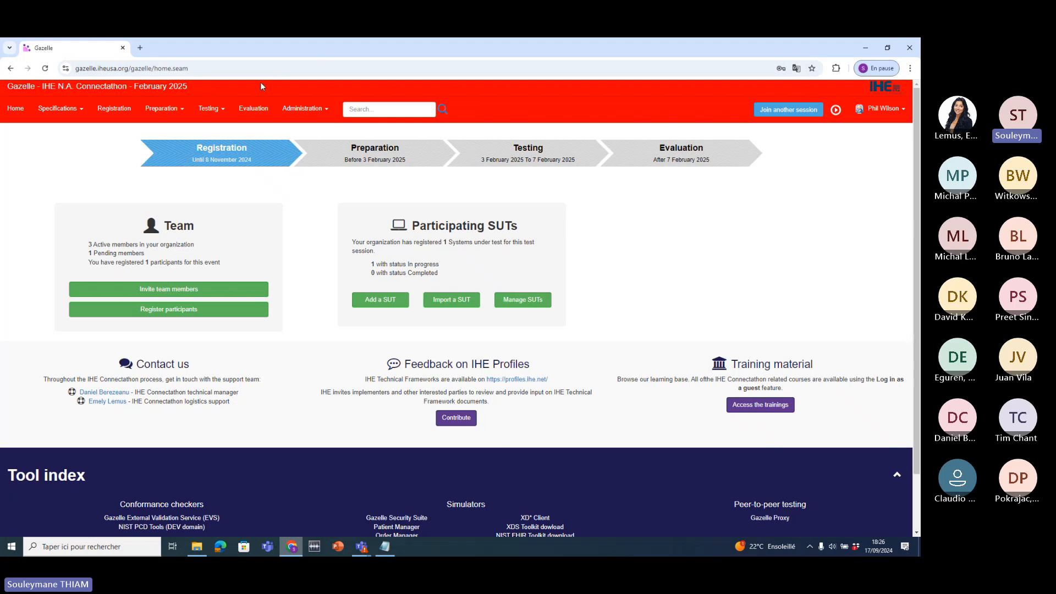
{"action": "left_click_drag", "start_coordinate": [209, 84], "coordinate": [27, 89]}
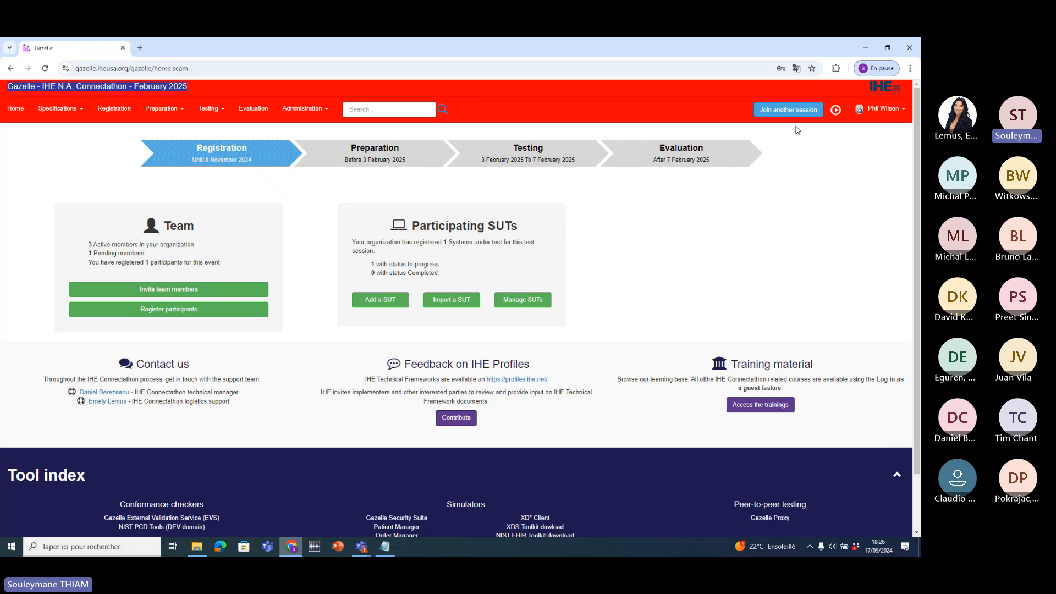
{"action": "left_click", "coordinate": [774, 118]}
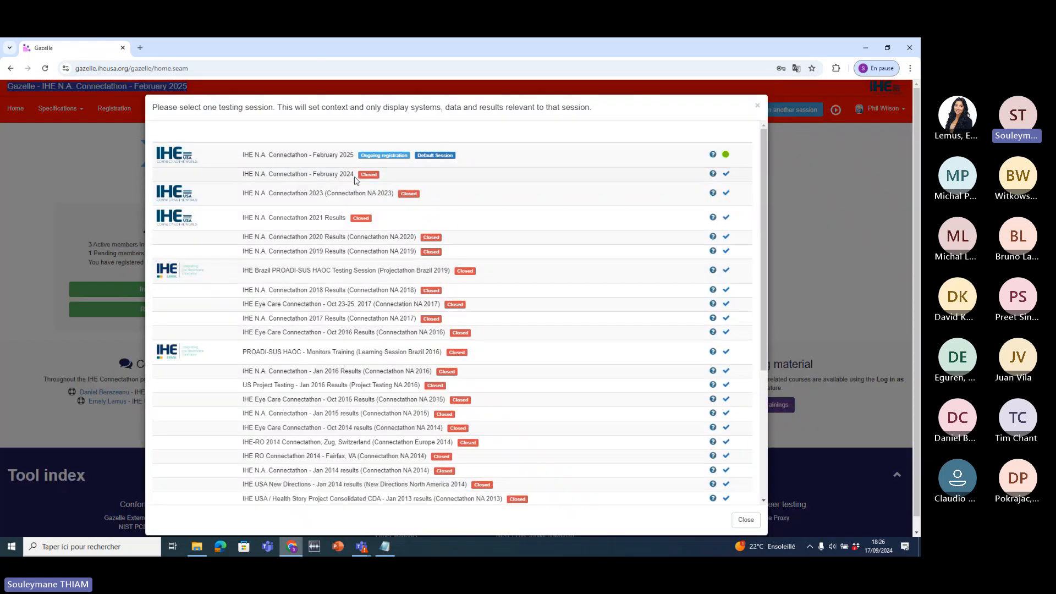
{"action": "triple_click", "coordinate": [297, 173]}
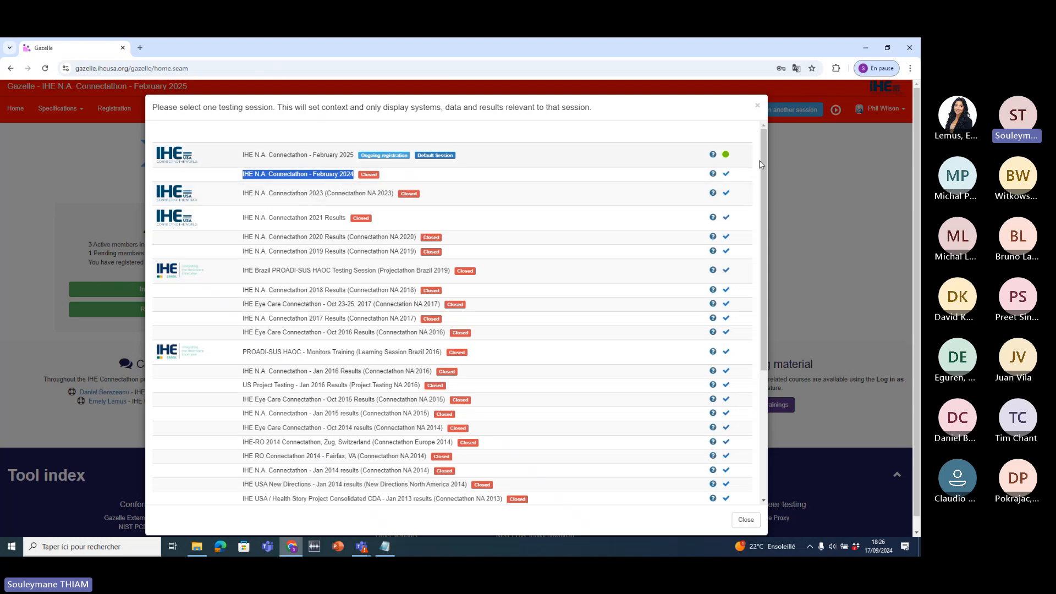
{"action": "left_click", "coordinate": [726, 156]}
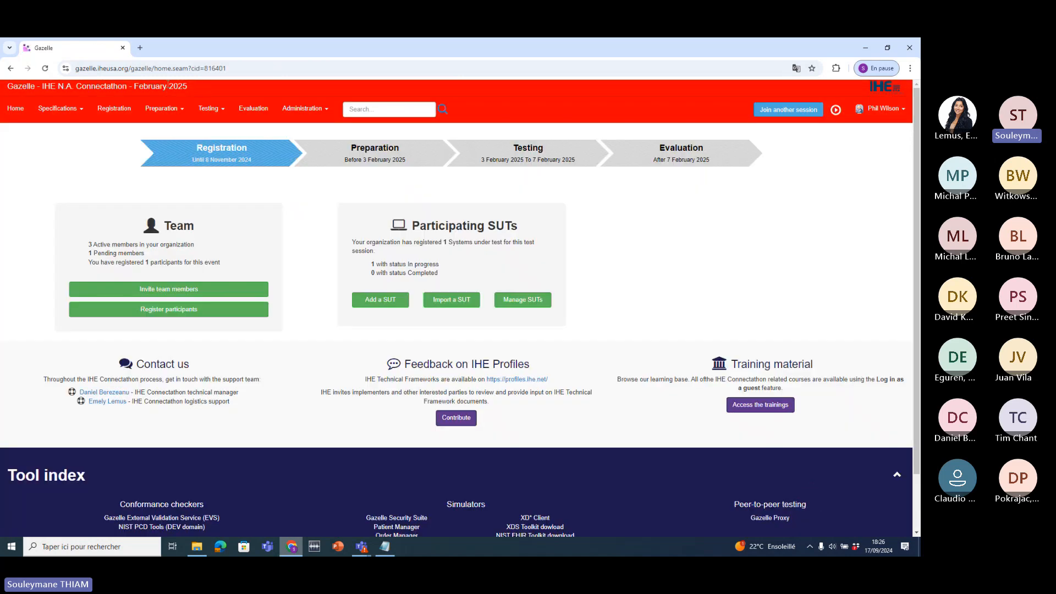
{"action": "left_click_drag", "start_coordinate": [188, 87], "coordinate": [138, 86]}
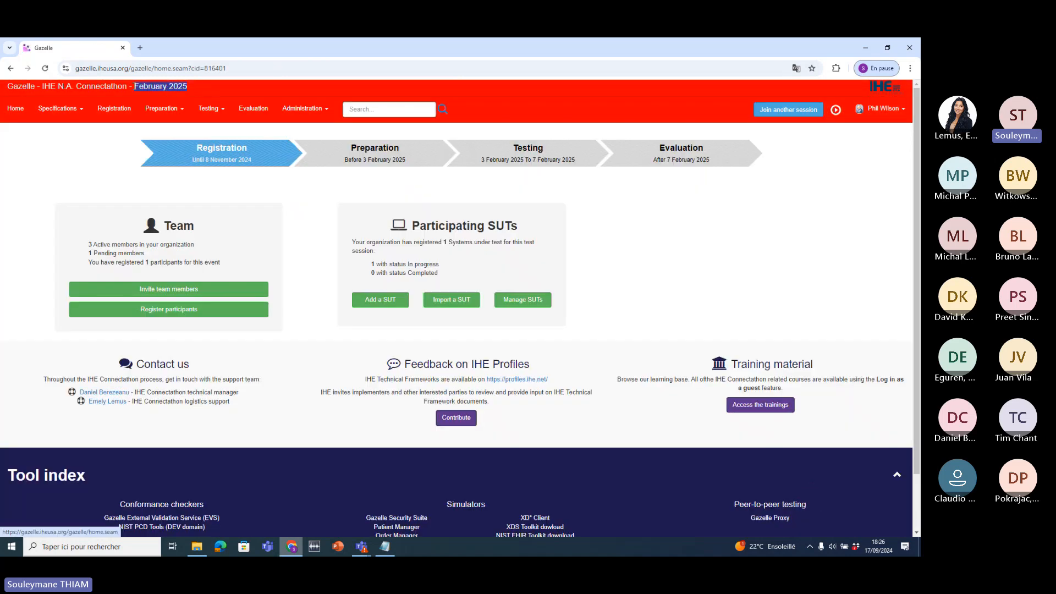
{"action": "left_click", "coordinate": [543, 98]}
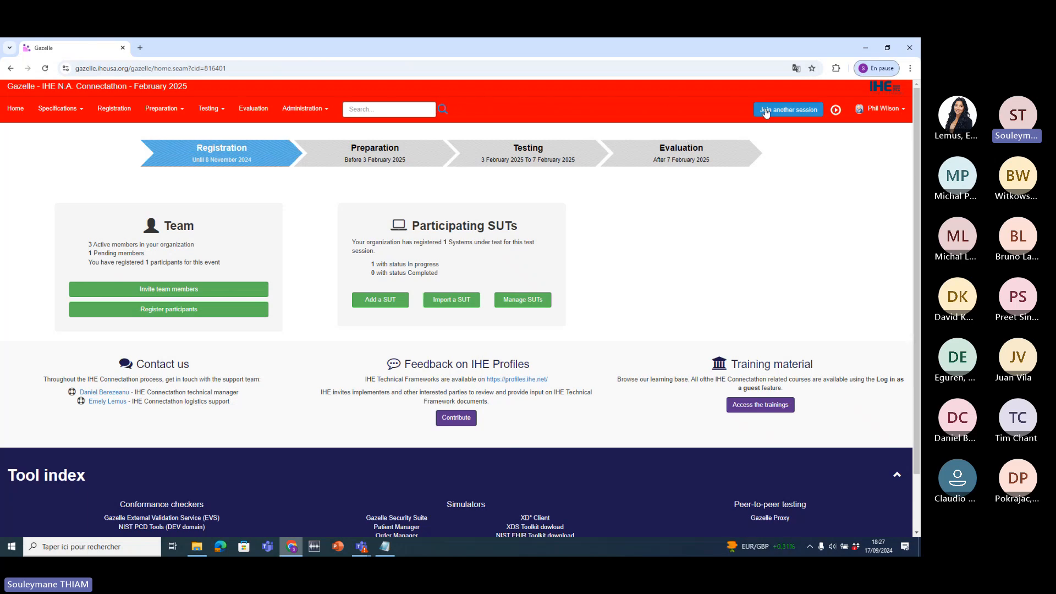
{"action": "left_click", "coordinate": [788, 109]}
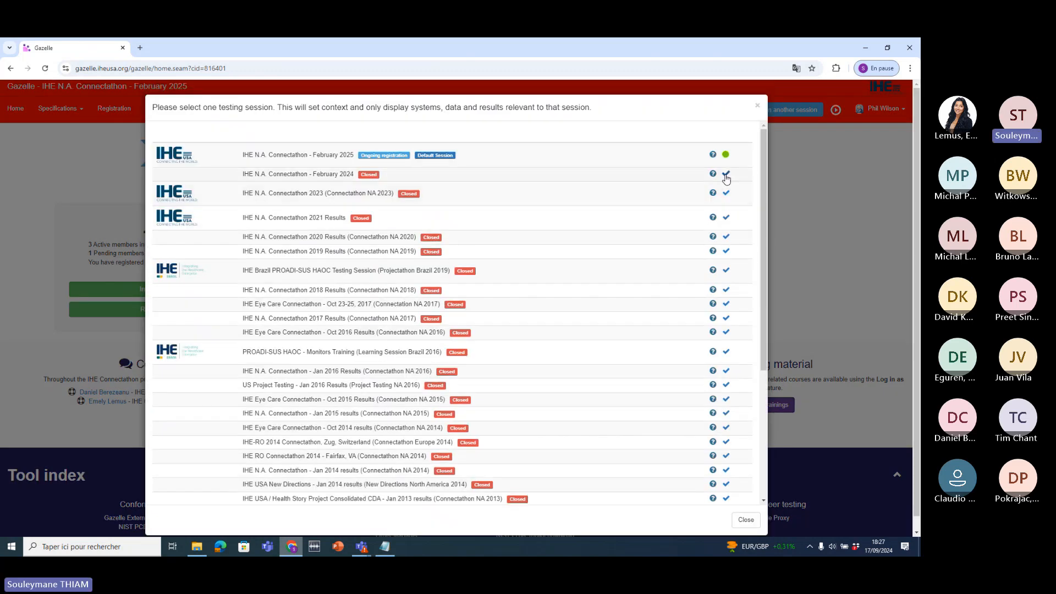
{"action": "left_click", "coordinate": [726, 175]}
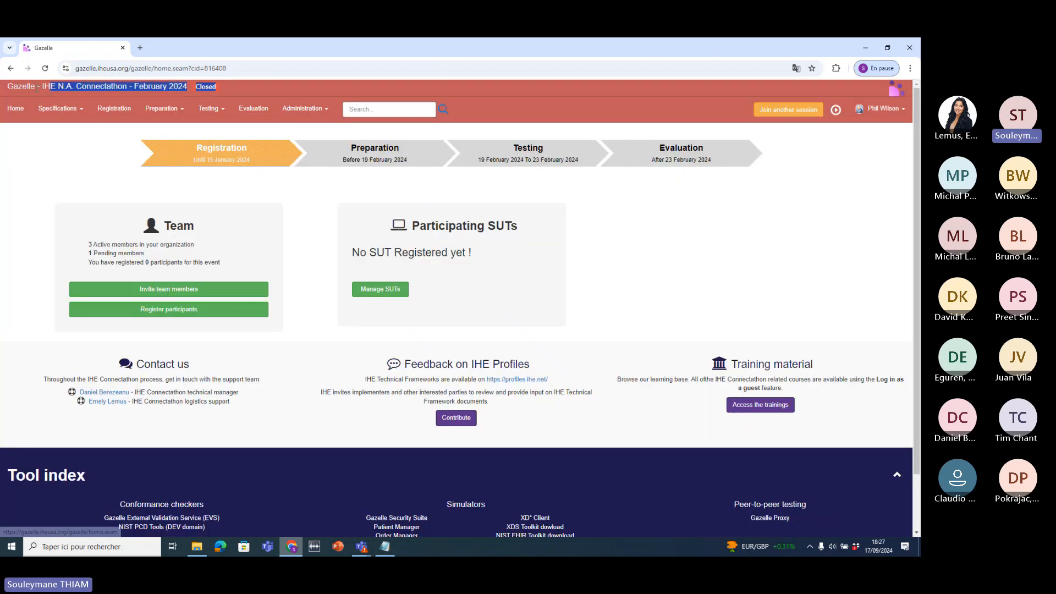
{"action": "left_click", "coordinate": [801, 113]}
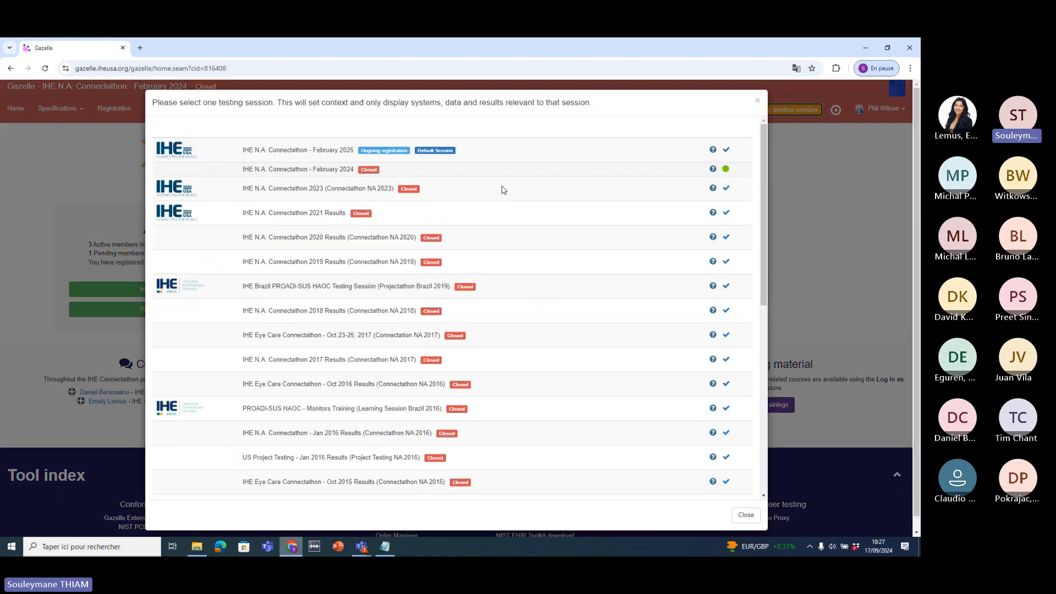
{"action": "left_click_drag", "start_coordinate": [243, 156], "coordinate": [356, 158]}
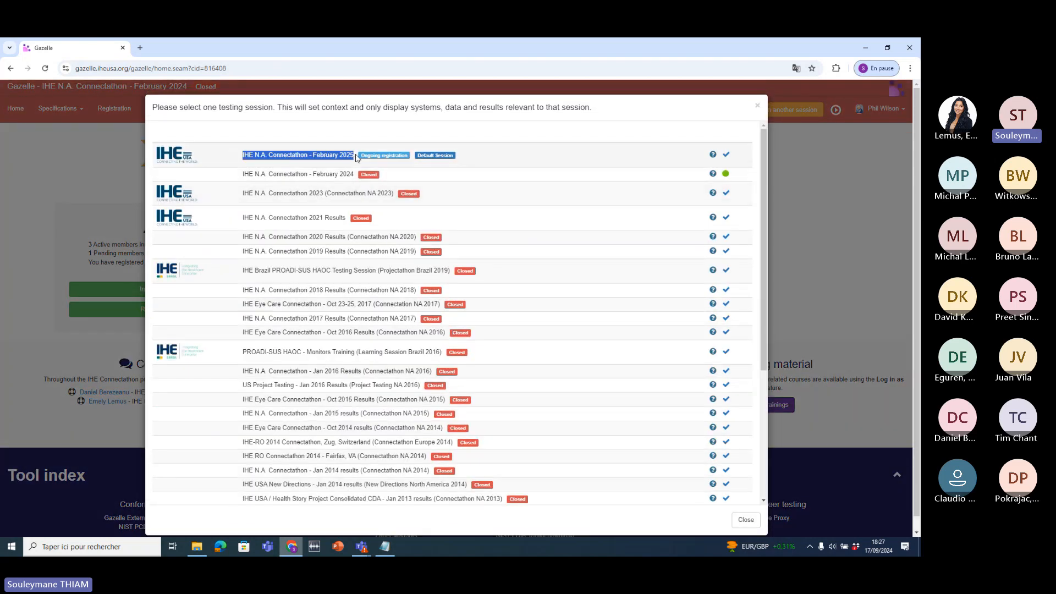
{"action": "left_click", "coordinate": [726, 159]}
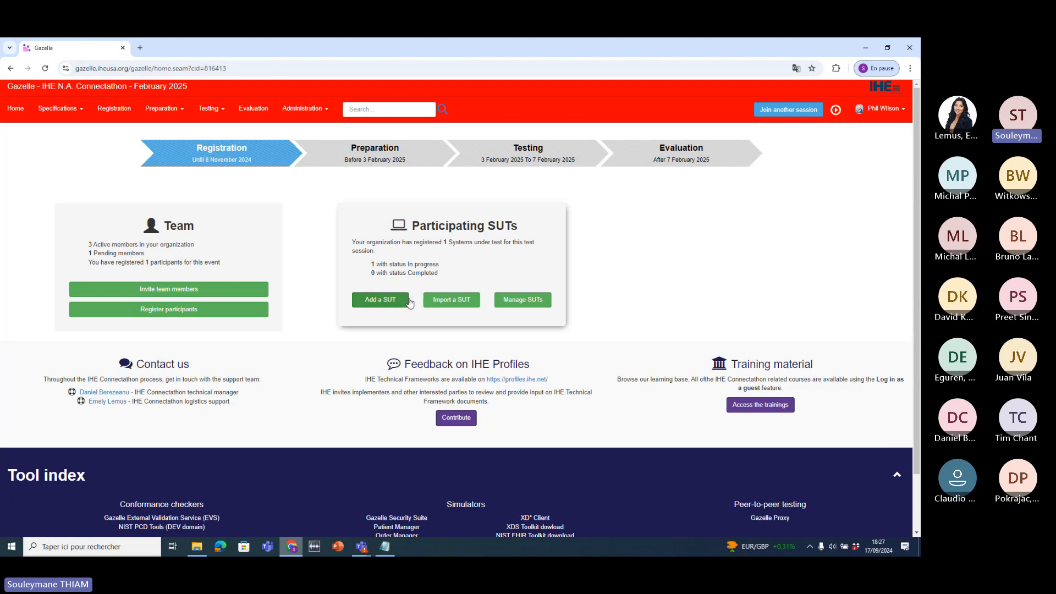
{"action": "left_click", "coordinate": [444, 307]}
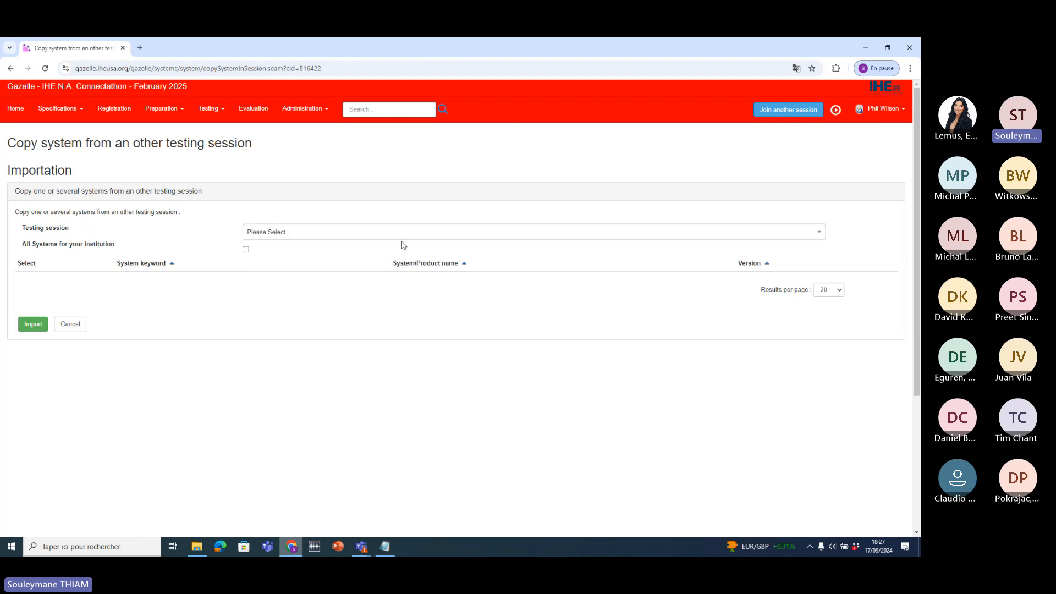
{"action": "left_click", "coordinate": [299, 234]}
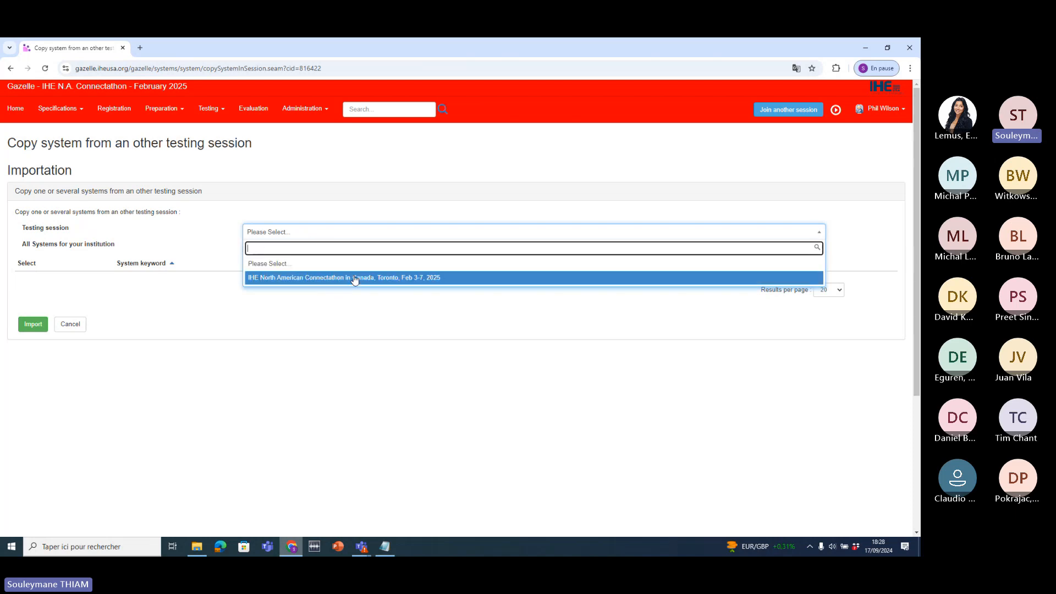
{"action": "left_click", "coordinate": [4, 109]}
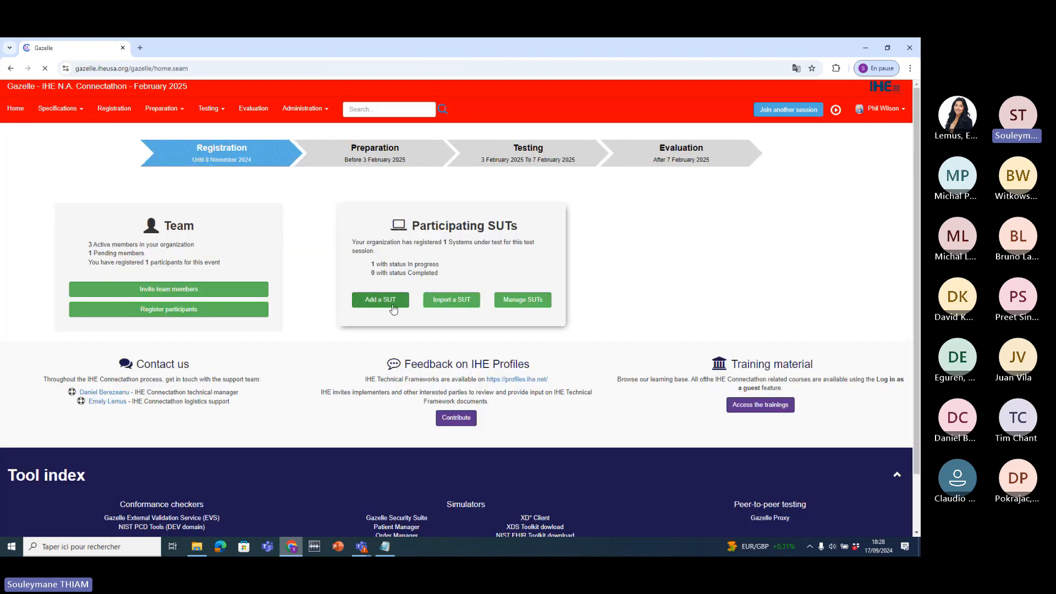
- Start a new SUT and enter the product name System USA Demo
{"action": "left_click", "coordinate": [374, 303]}
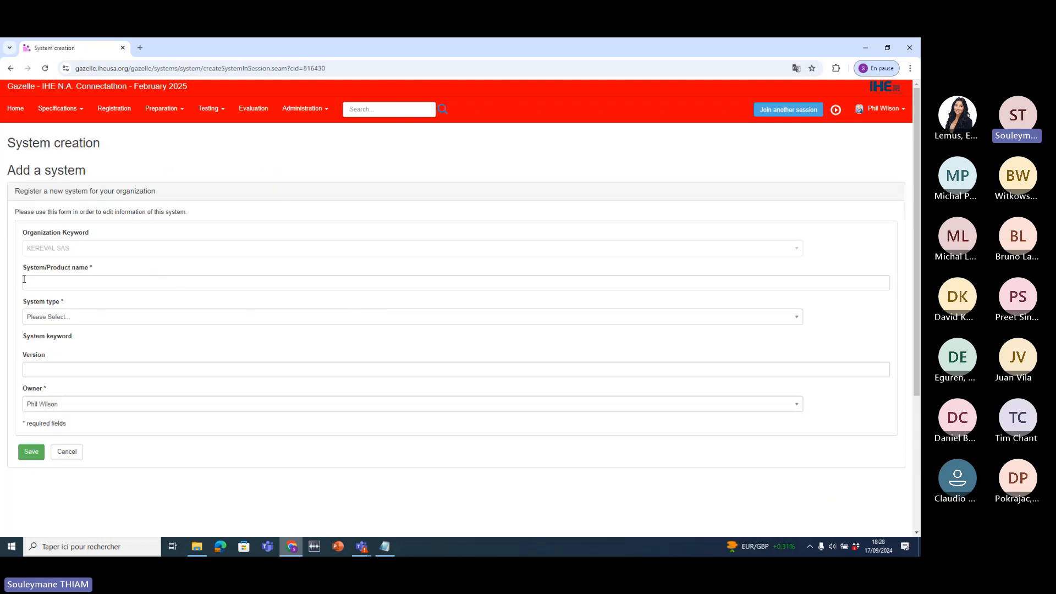
{"action": "left_click_drag", "start_coordinate": [28, 248], "coordinate": [118, 252]}
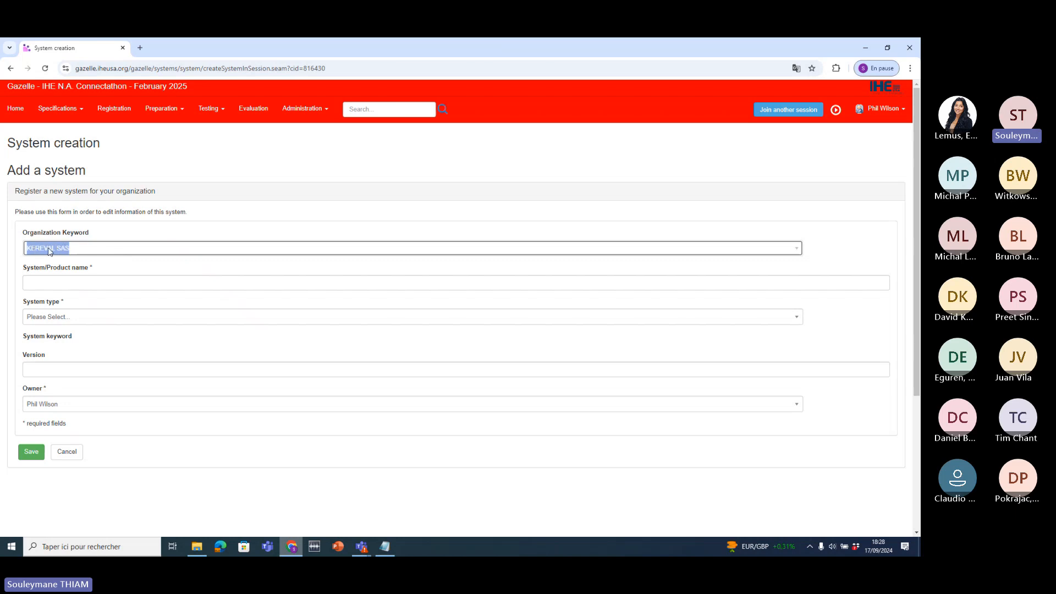
{"action": "left_click", "coordinate": [119, 284]}
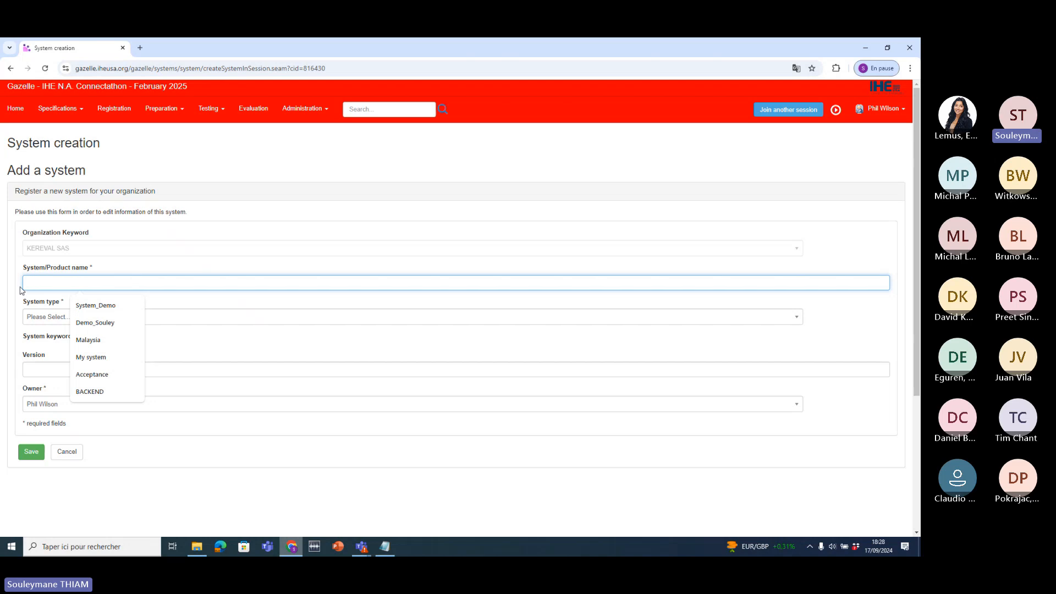
{"action": "left_click_drag", "start_coordinate": [31, 269], "coordinate": [90, 269]}
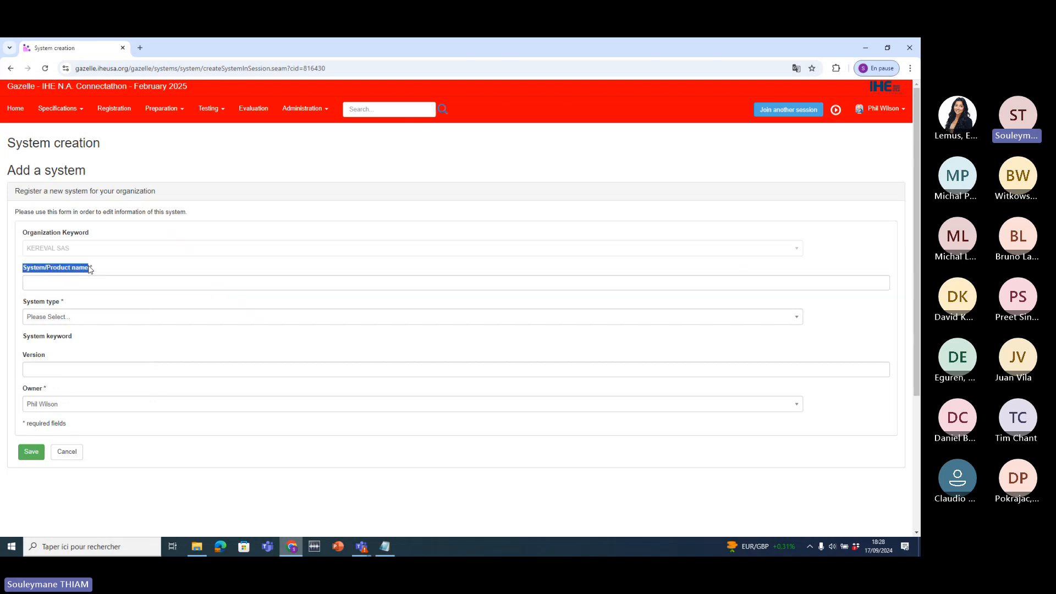
{"action": "left_click", "coordinate": [86, 287]}
{"action": "type", "text": "S"}
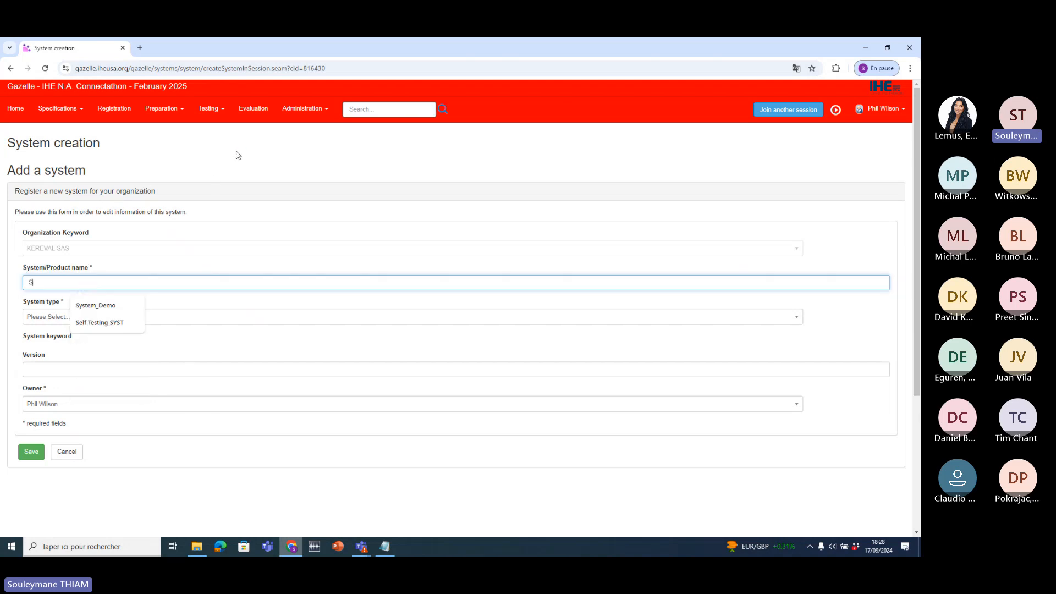
{"action": "type", "text": "ystem "}
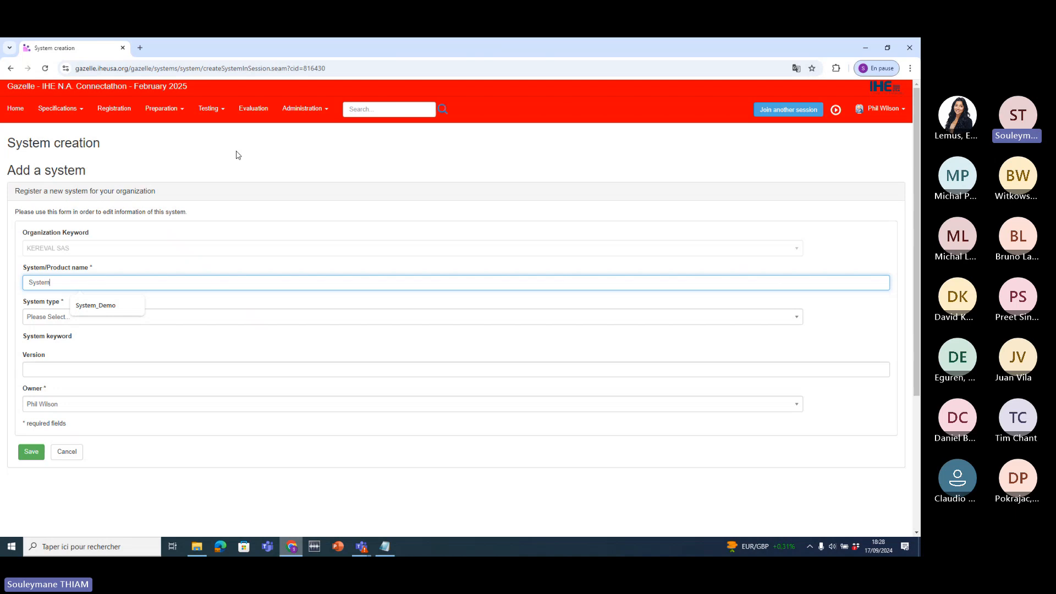
{"action": "type", "text": "USA Demo"}
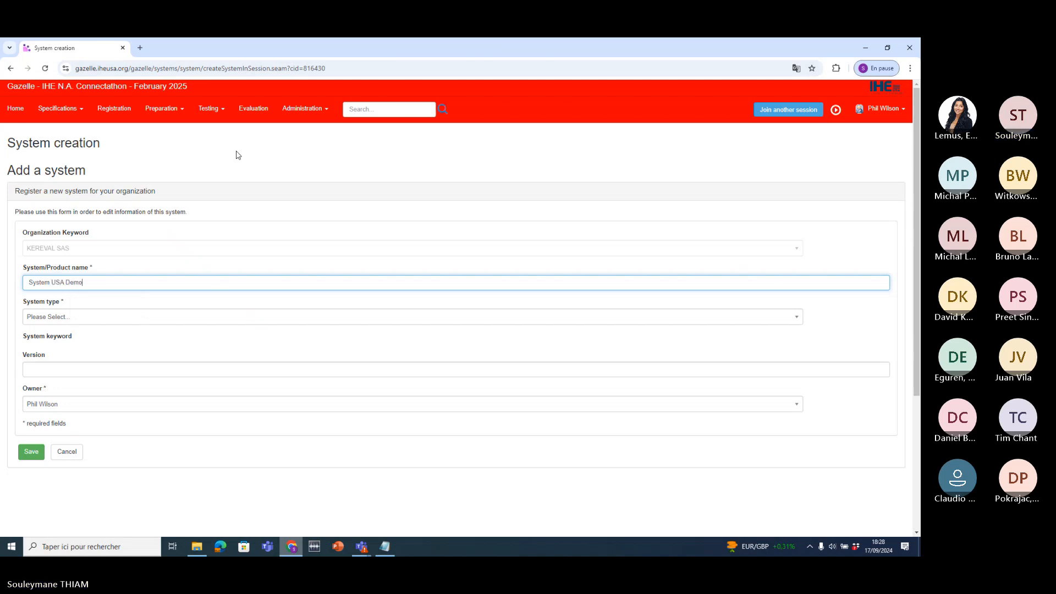
- Set system type TOOL and keyword Demo, leaving the version blank
{"action": "left_click", "coordinate": [181, 318]}
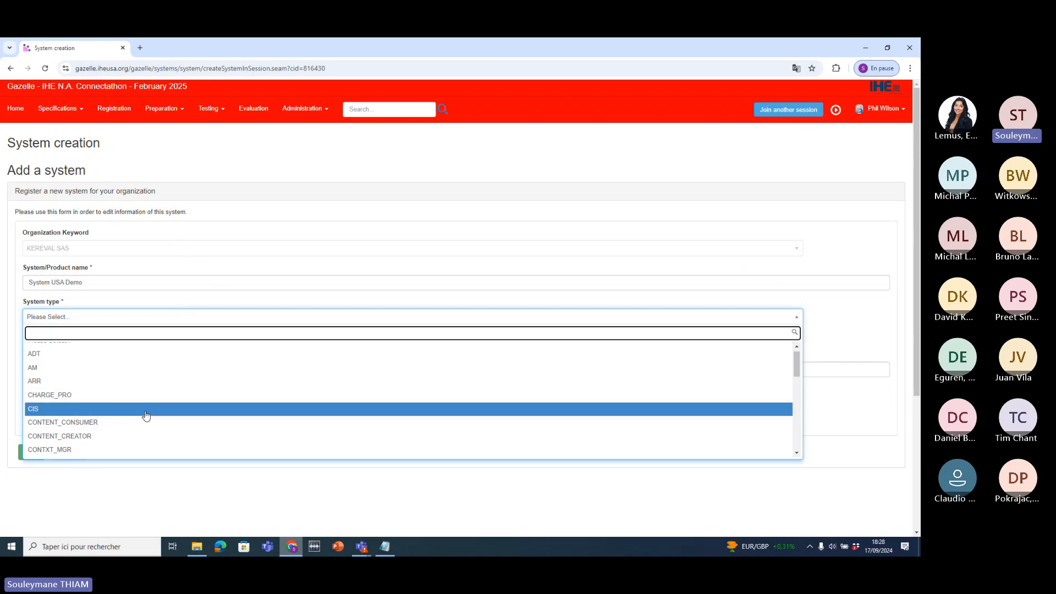
{"action": "scroll", "coordinate": [145, 416], "scroll_direction": "down", "scroll_amount": 6}
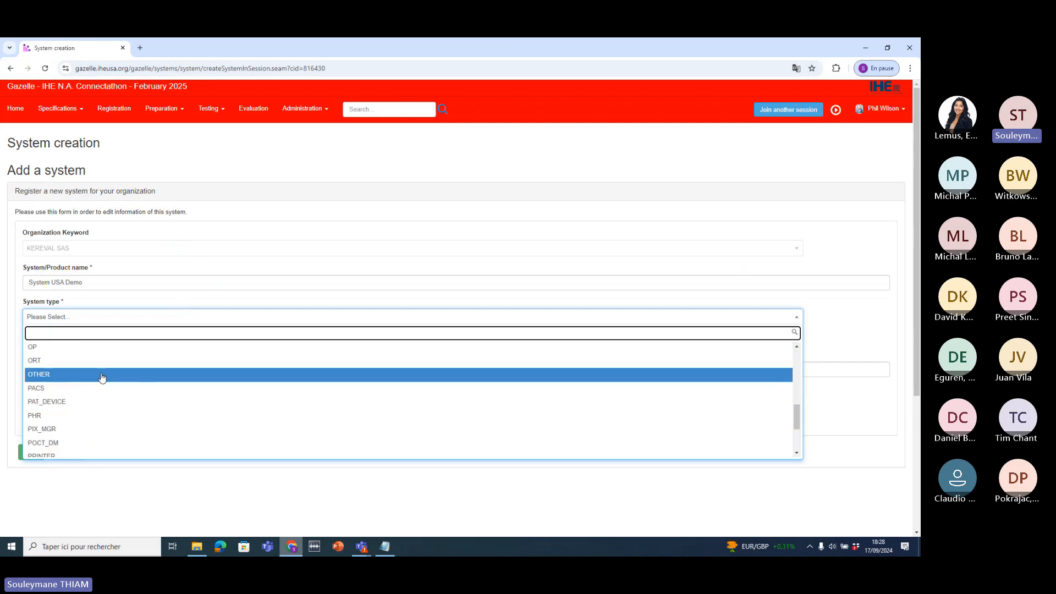
{"action": "scroll", "coordinate": [102, 378], "scroll_direction": "down", "scroll_amount": 2}
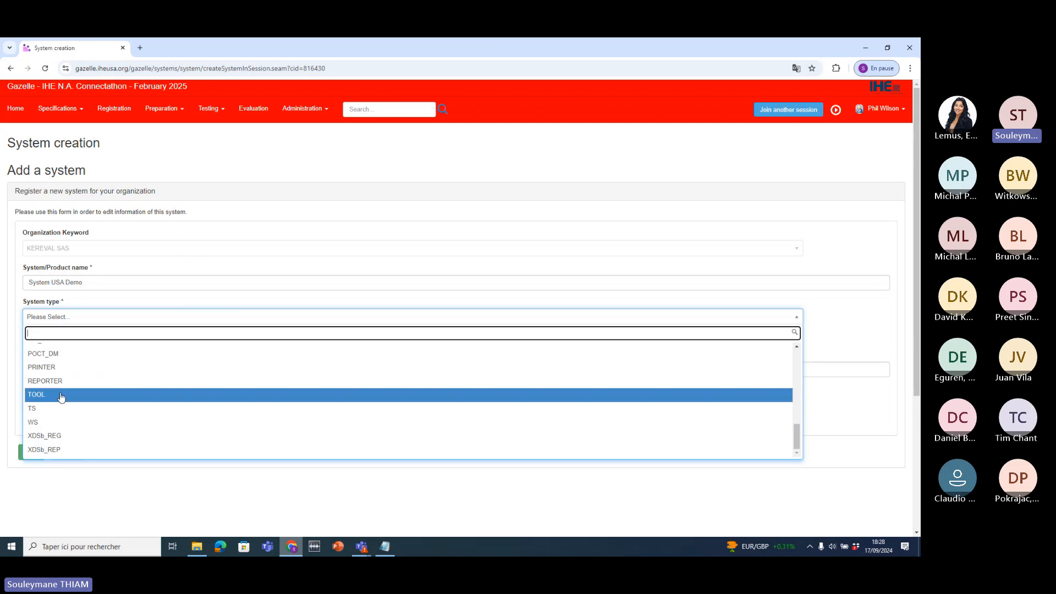
{"action": "left_click", "coordinate": [62, 395]}
{"action": "left_click", "coordinate": [117, 352]}
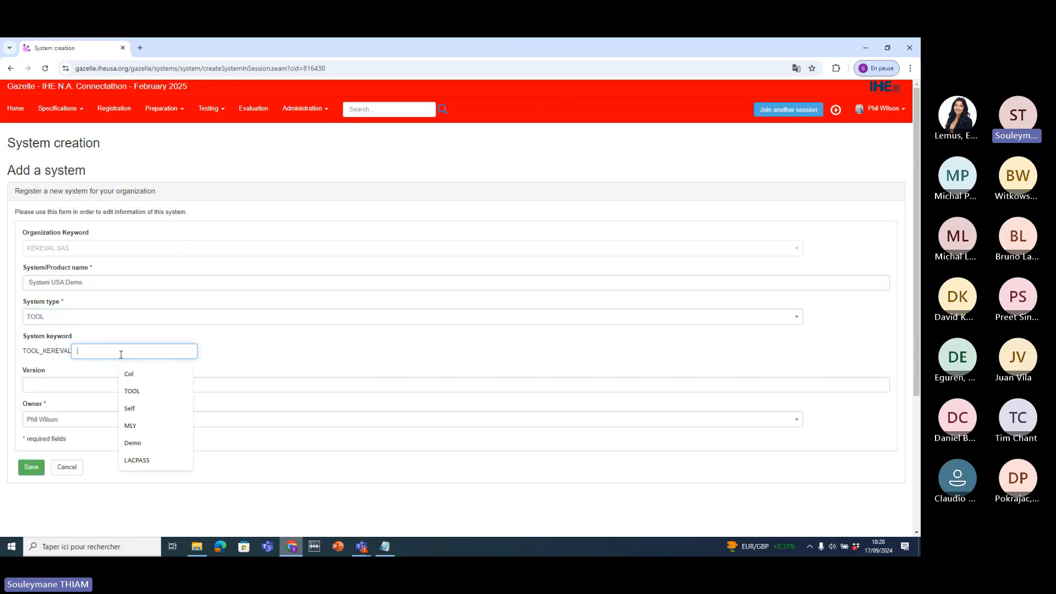
{"action": "left_click", "coordinate": [133, 443]}
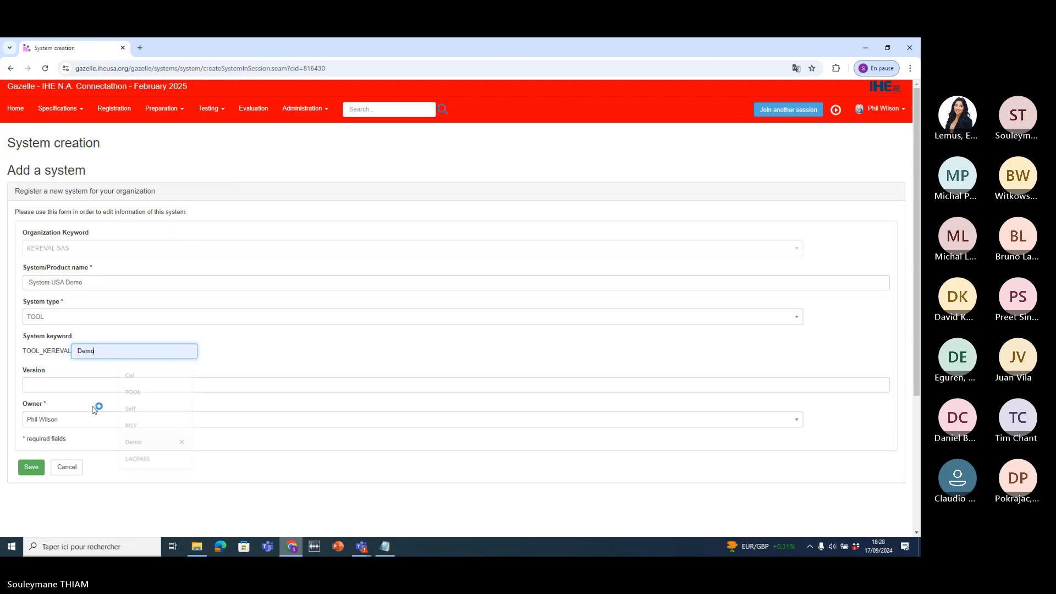
{"action": "scroll", "coordinate": [317, 356], "scroll_direction": "down", "scroll_amount": 2}
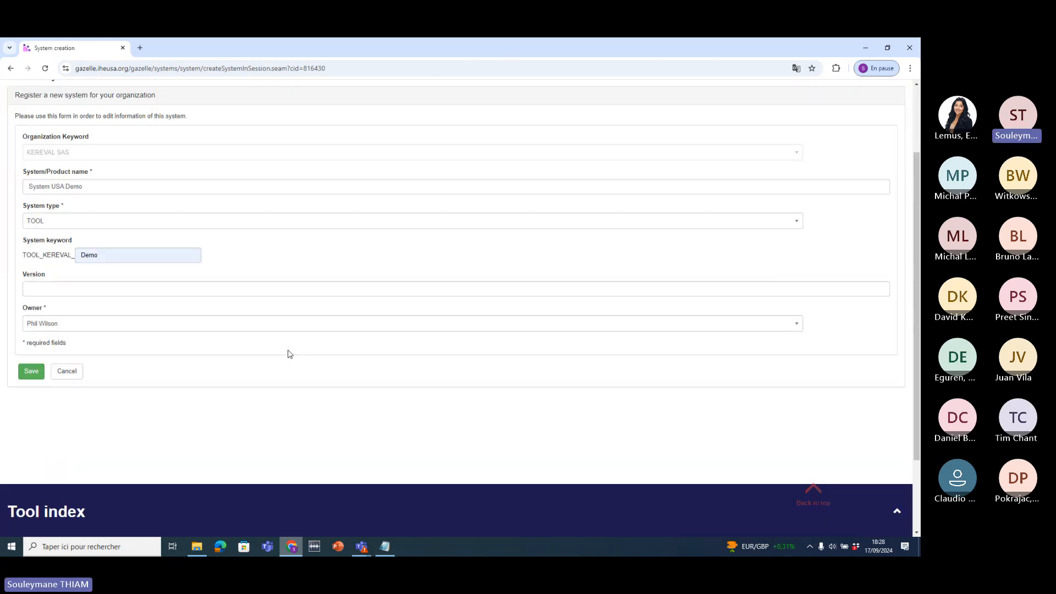
{"action": "left_click", "coordinate": [65, 292]}
{"action": "left_click", "coordinate": [306, 261]}
{"action": "mouse_move", "coordinate": [62, 313]}
{"action": "left_mouse_down"}
{"action": "mouse_move", "coordinate": [6, 312]}
{"action": "mouse_move", "coordinate": [24, 328]}
{"action": "mouse_move", "coordinate": [70, 331]}
{"action": "left_mouse_up"}
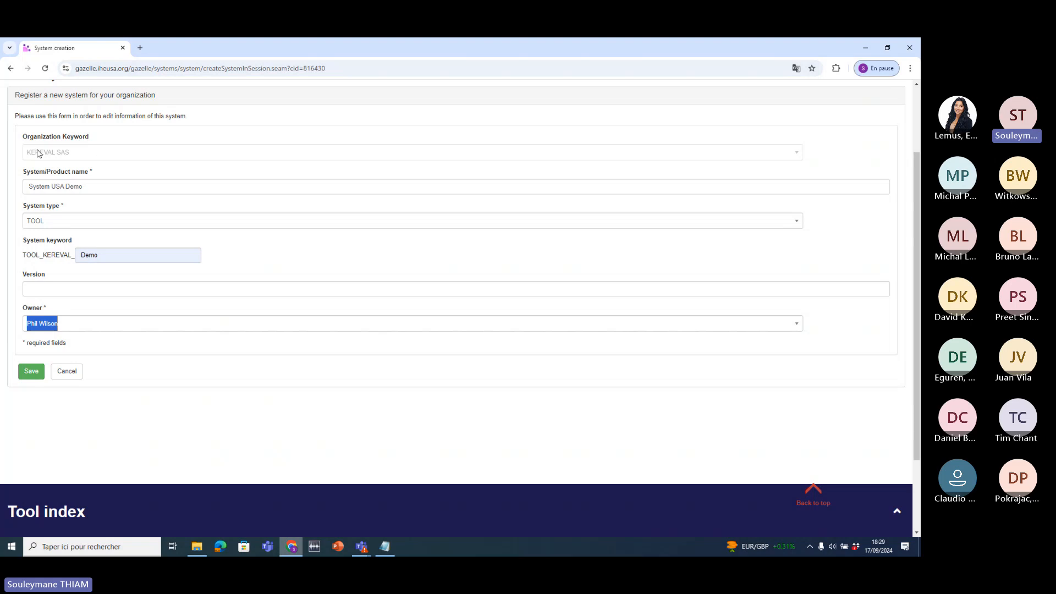
- Save System USA Demo, note its In progress status, and show its Profiles/Actors
{"action": "left_click", "coordinate": [31, 376]}
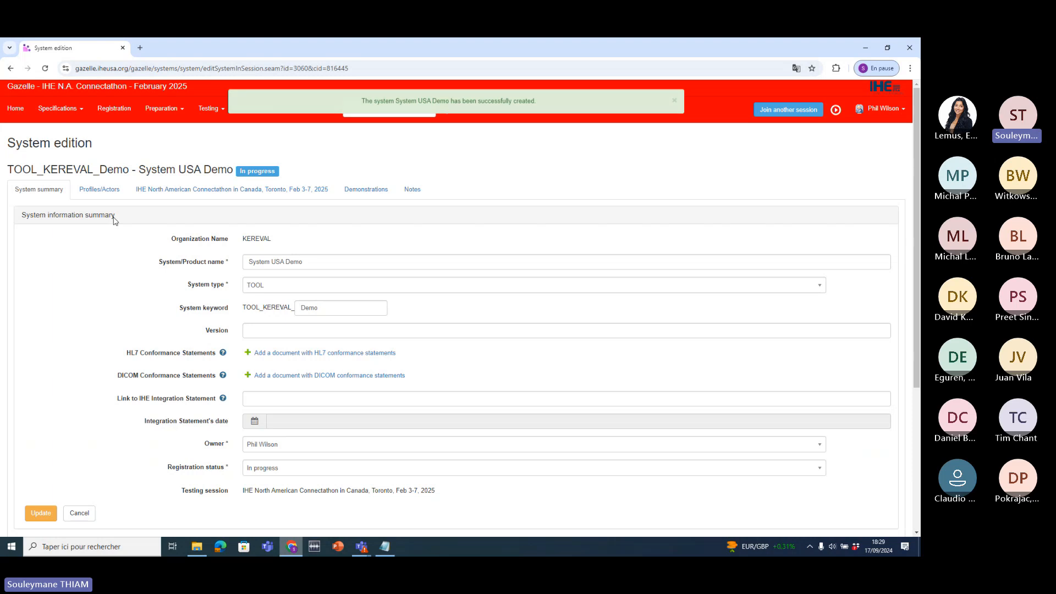
{"action": "scroll", "coordinate": [110, 231], "scroll_direction": "down", "scroll_amount": 2}
{"action": "scroll", "coordinate": [115, 220], "scroll_direction": "up", "scroll_amount": 1}
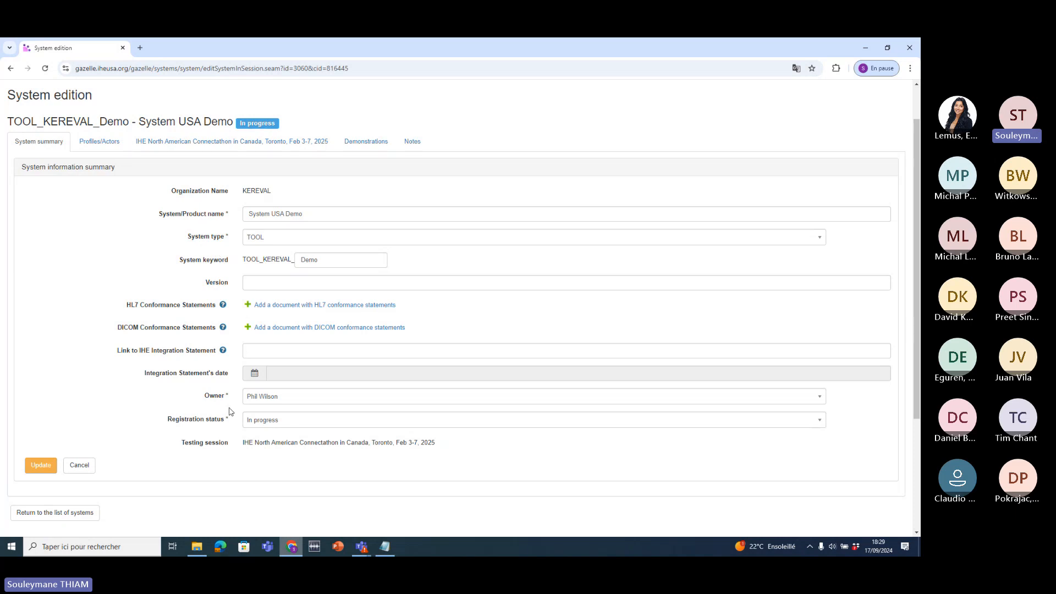
{"action": "left_click_drag", "start_coordinate": [234, 427], "coordinate": [306, 429]}
{"action": "left_click", "coordinate": [100, 142]}
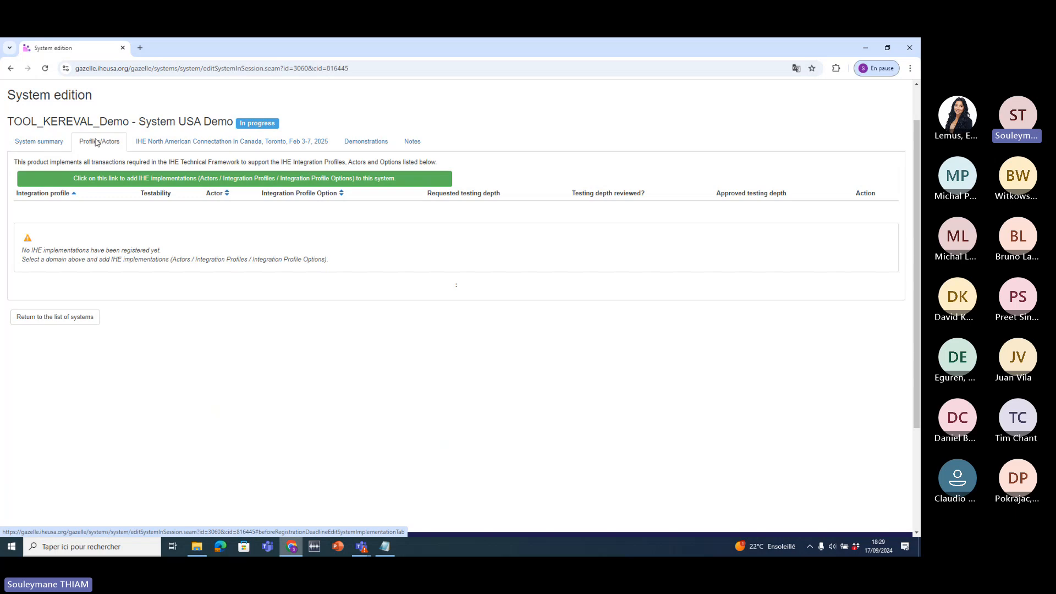
- Bring up the IHE implementations catalogue and filter by the ITI - IT-Infrastructure domain
{"action": "left_click", "coordinate": [146, 183]}
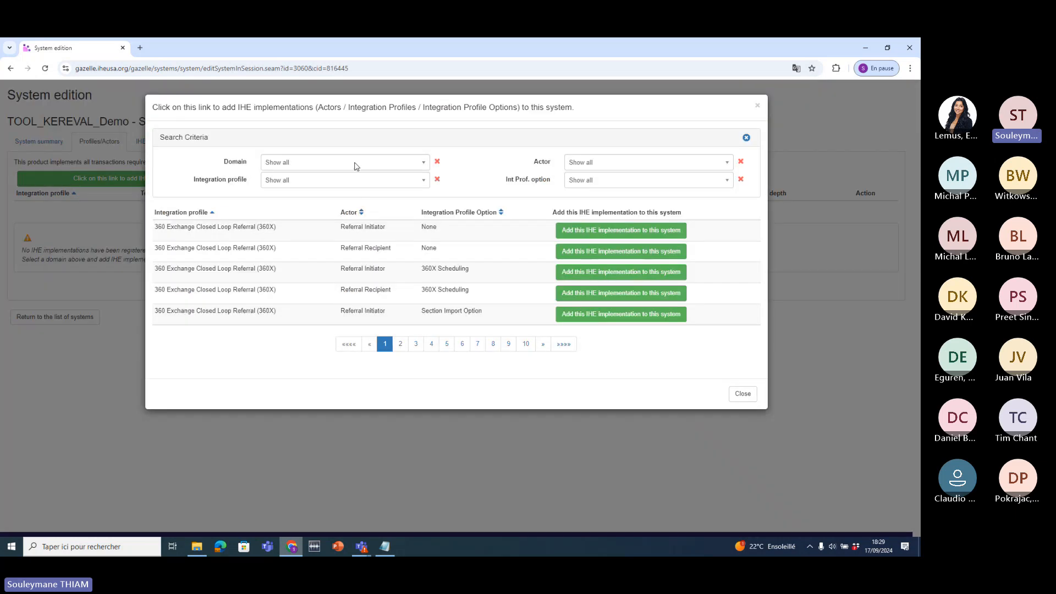
{"action": "left_click", "coordinate": [398, 163]}
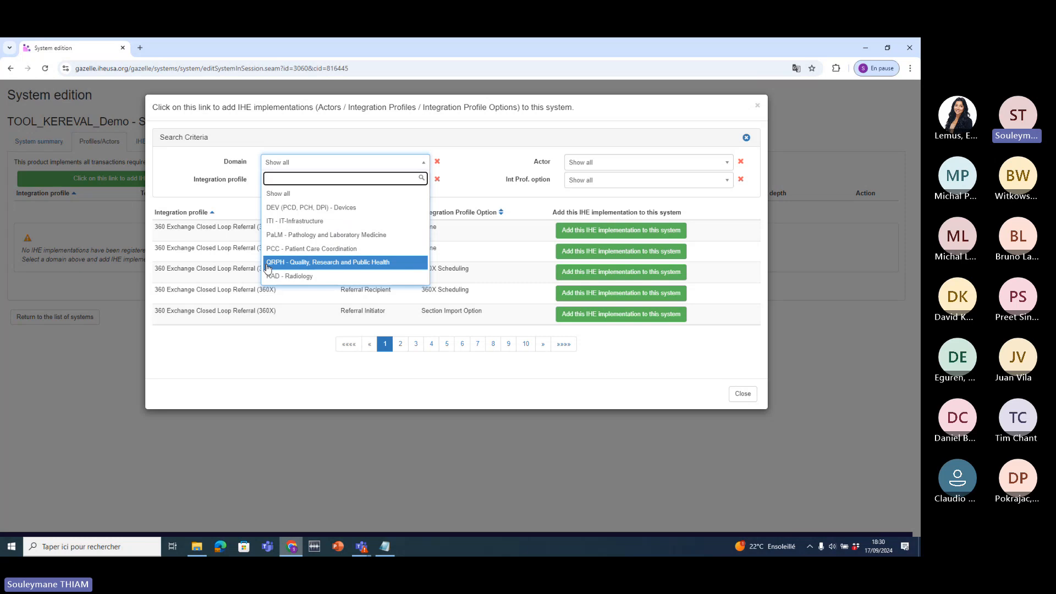
{"action": "left_click", "coordinate": [283, 223]}
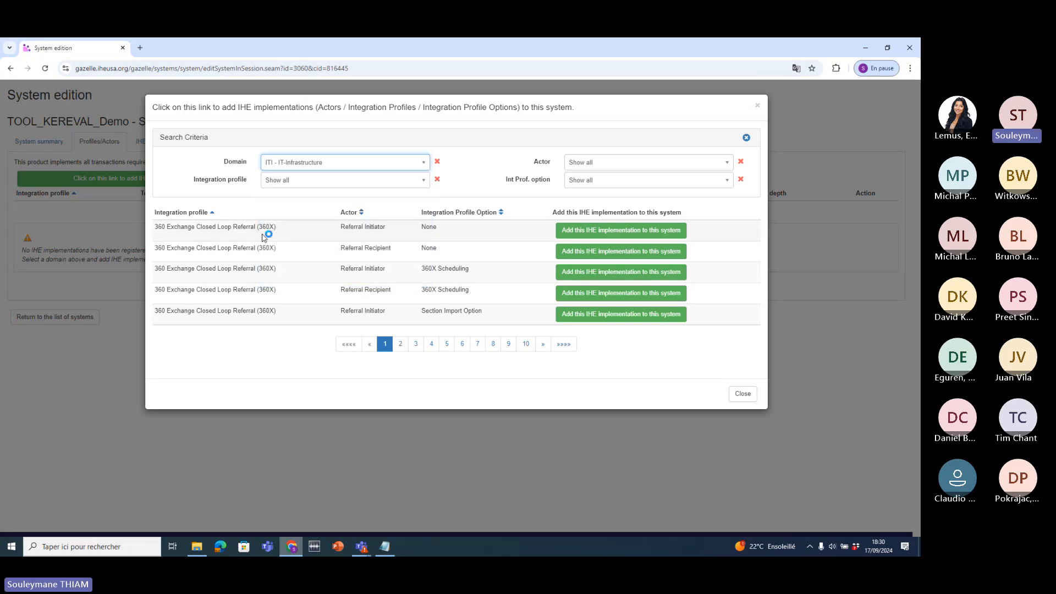
{"action": "left_click", "coordinate": [299, 180]}
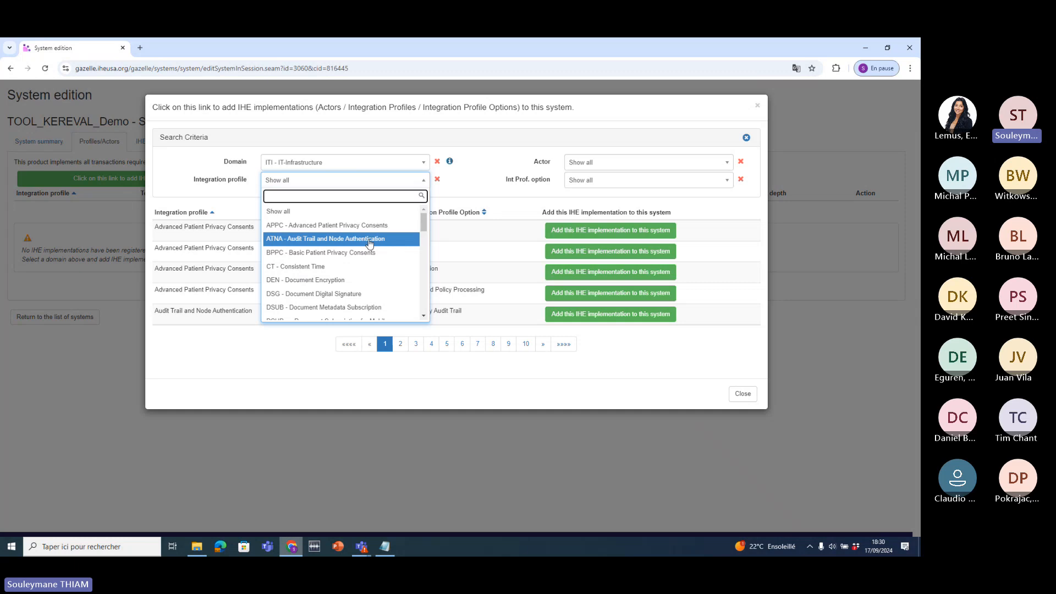
{"action": "scroll", "coordinate": [308, 237], "scroll_direction": "down", "scroll_amount": 8}
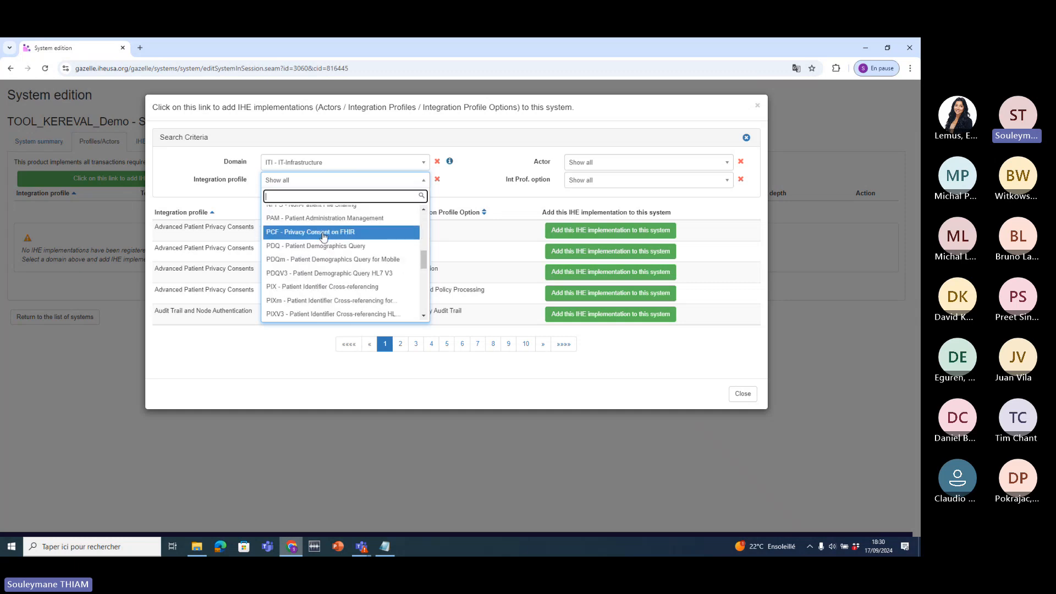
{"action": "scroll", "coordinate": [313, 242], "scroll_direction": "up", "scroll_amount": 8}
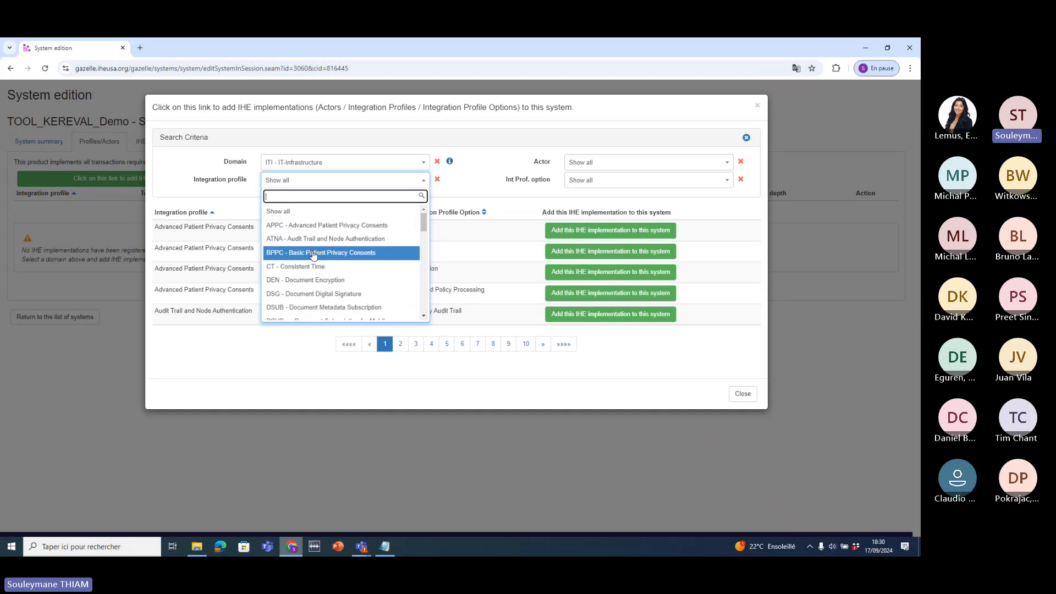
{"action": "scroll", "coordinate": [331, 275], "scroll_direction": "down", "scroll_amount": 1}
{"action": "scroll", "coordinate": [343, 280], "scroll_direction": "down", "scroll_amount": 1}
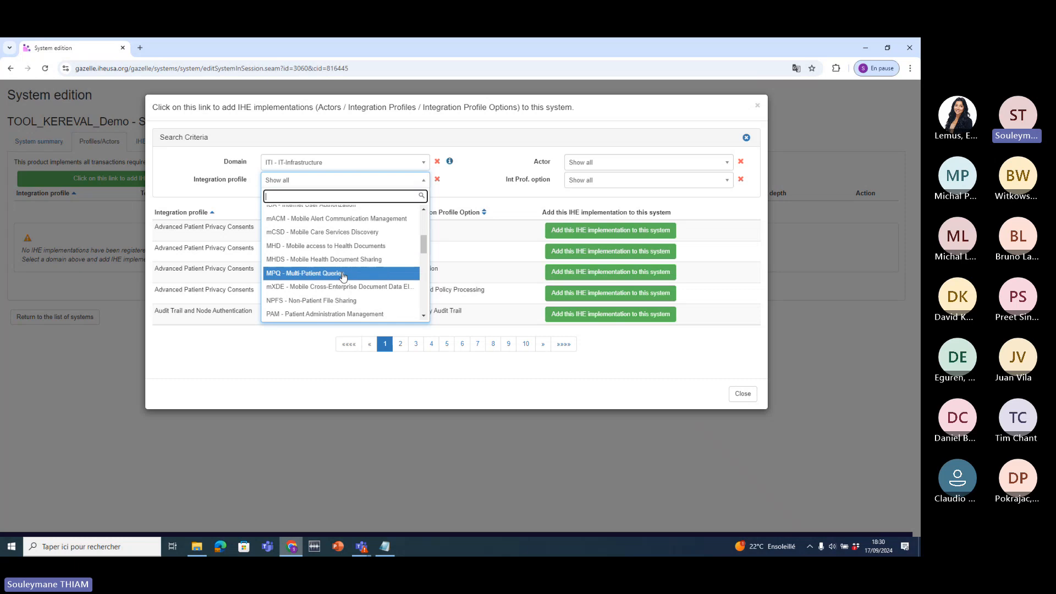
{"action": "scroll", "coordinate": [353, 275], "scroll_direction": "down", "scroll_amount": 2}
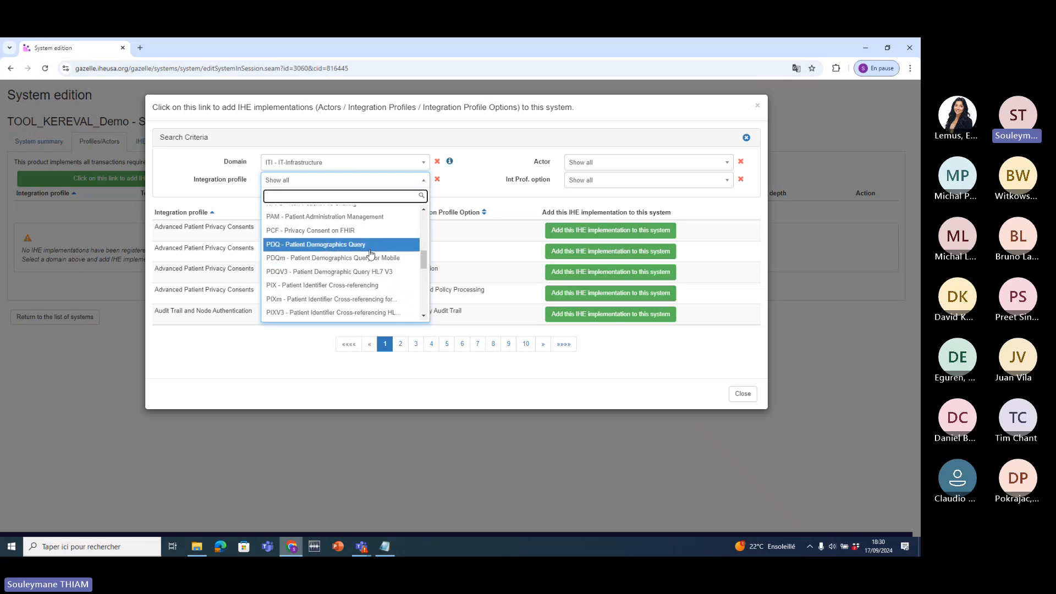
{"action": "scroll", "coordinate": [352, 231], "scroll_direction": "up", "scroll_amount": 1}
{"action": "left_click", "coordinate": [431, 215]}
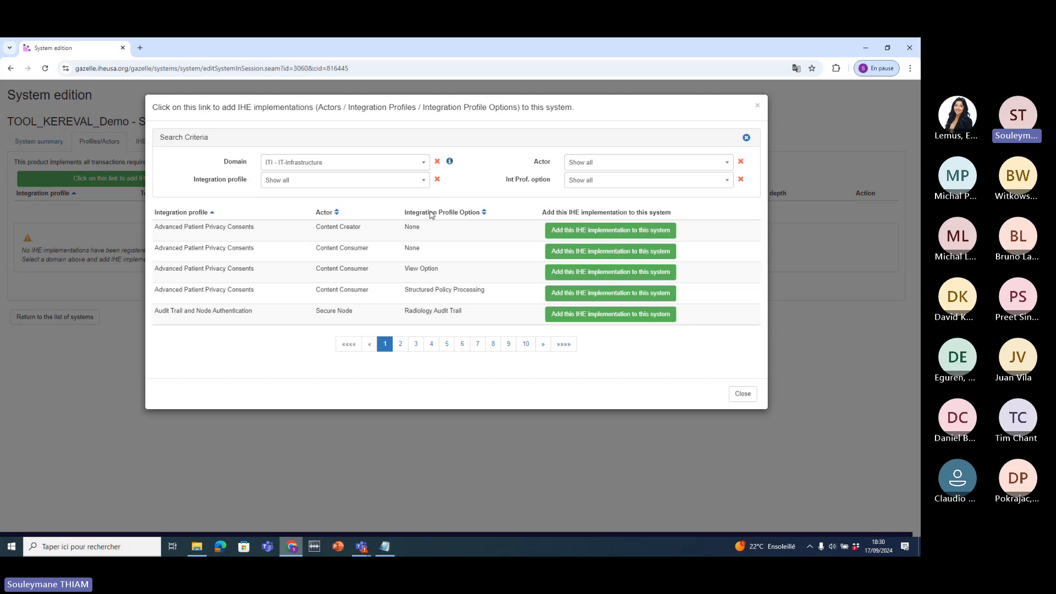
- Filter the integration profile to MHD - Mobile access to Health Documents
{"action": "left_click", "coordinate": [582, 165]}
{"action": "left_click", "coordinate": [508, 181]}
{"action": "left_click", "coordinate": [596, 181]}
{"action": "left_click", "coordinate": [493, 163]}
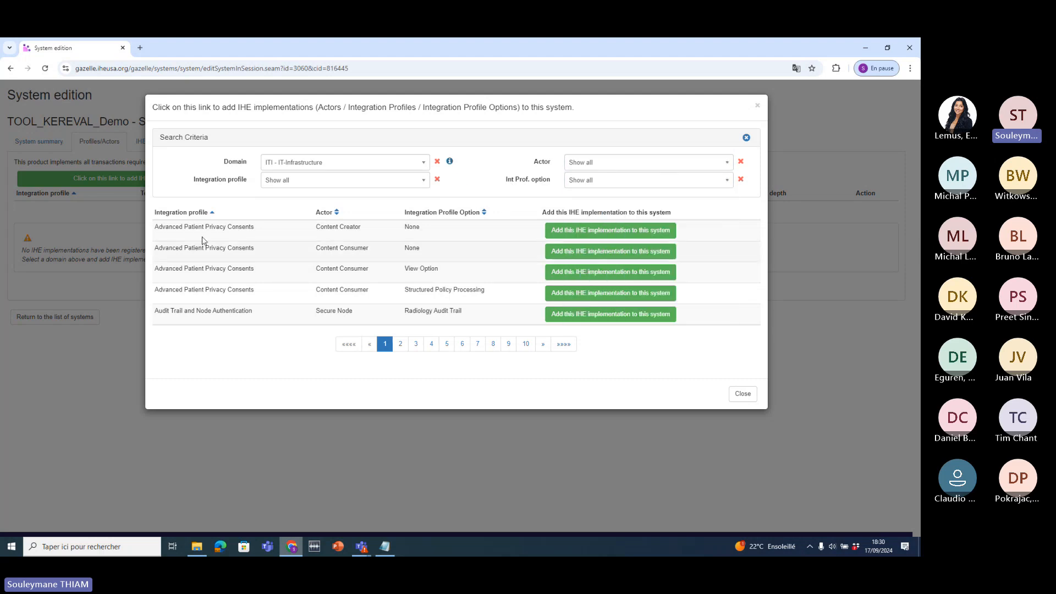
{"action": "left_click", "coordinate": [283, 180]}
{"action": "type", "text": "mhd"}
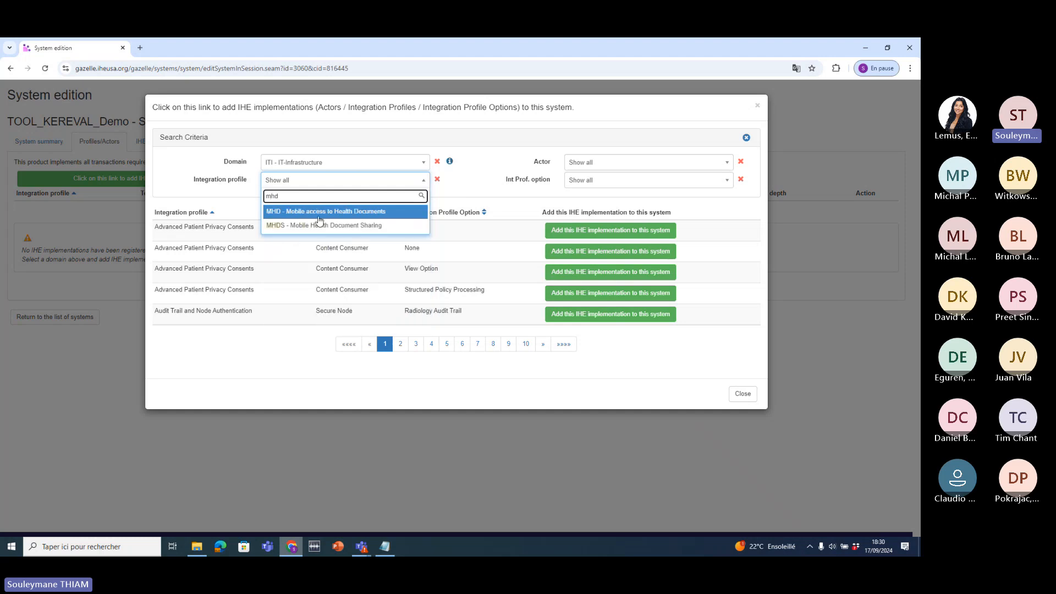
{"action": "left_click", "coordinate": [308, 215]}
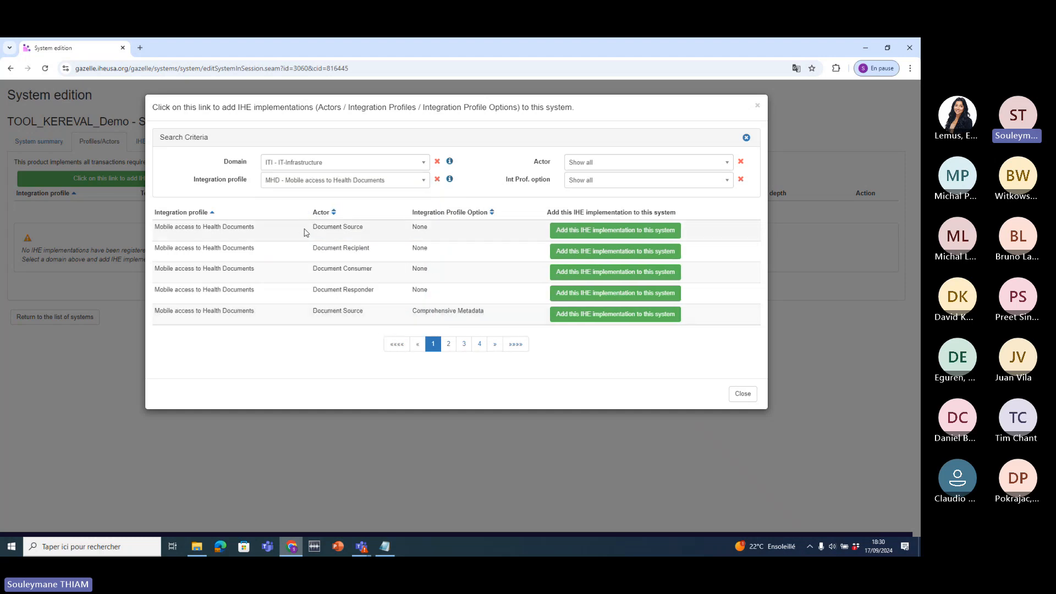
- Add MHD Document Source and Document Recipient to the system
{"action": "left_click_drag", "start_coordinate": [306, 233], "coordinate": [395, 314]}
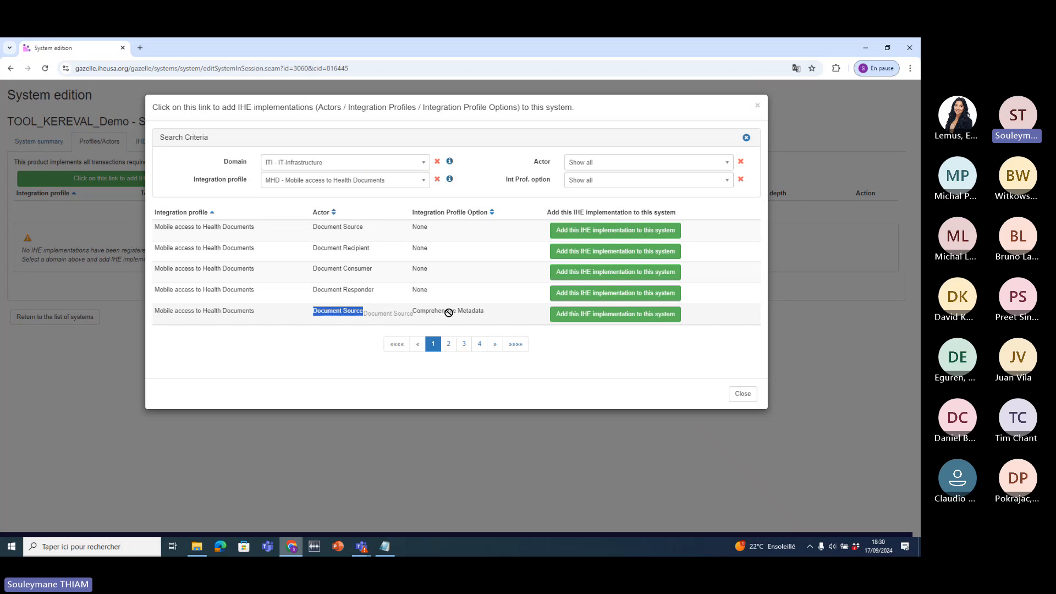
{"action": "left_click_drag", "start_coordinate": [491, 315], "coordinate": [412, 316]}
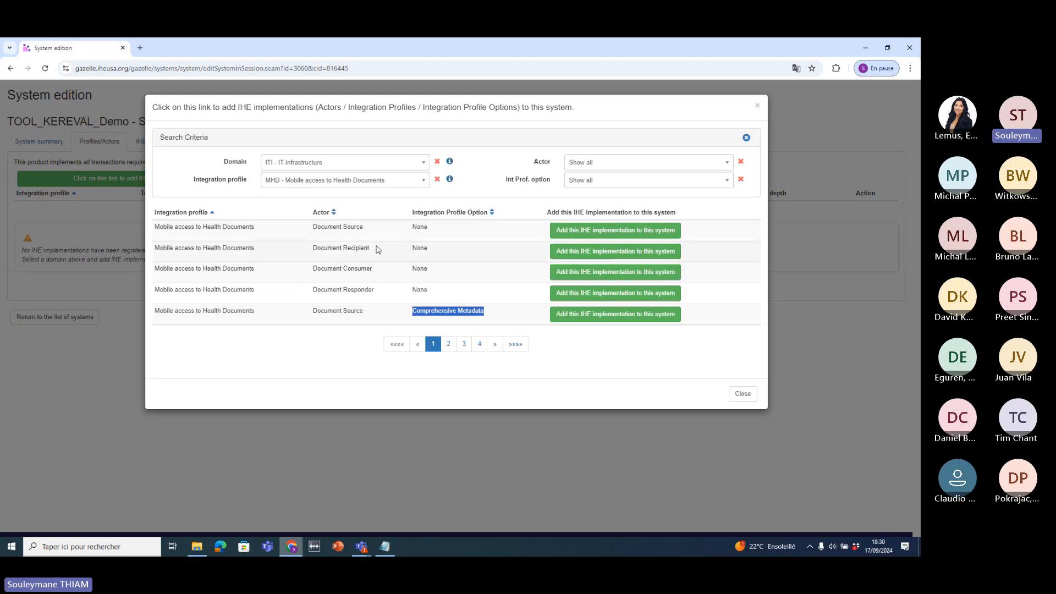
{"action": "left_click", "coordinate": [588, 236]}
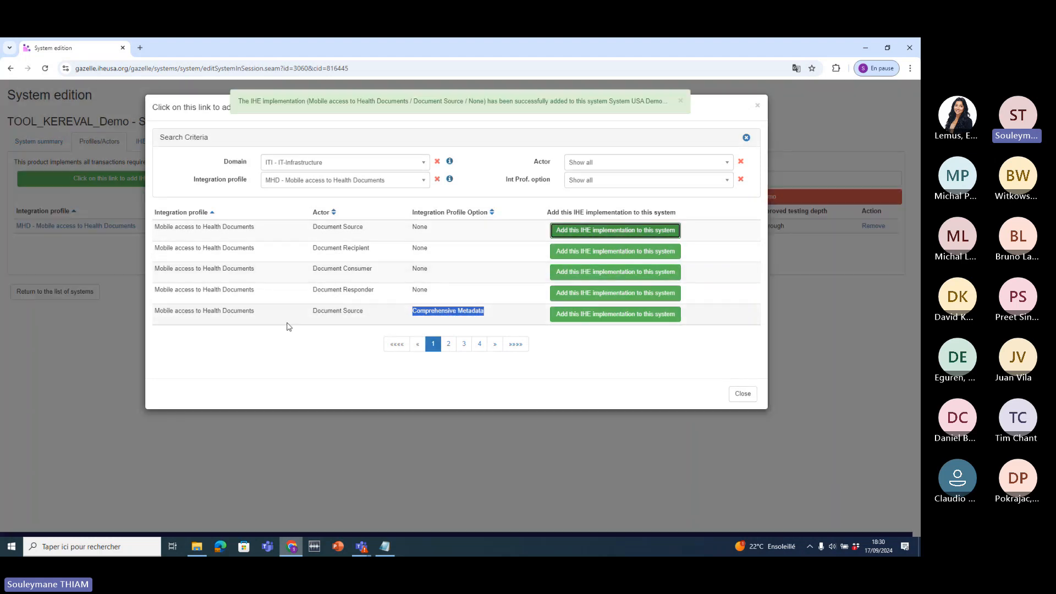
{"action": "left_click", "coordinate": [565, 252]}
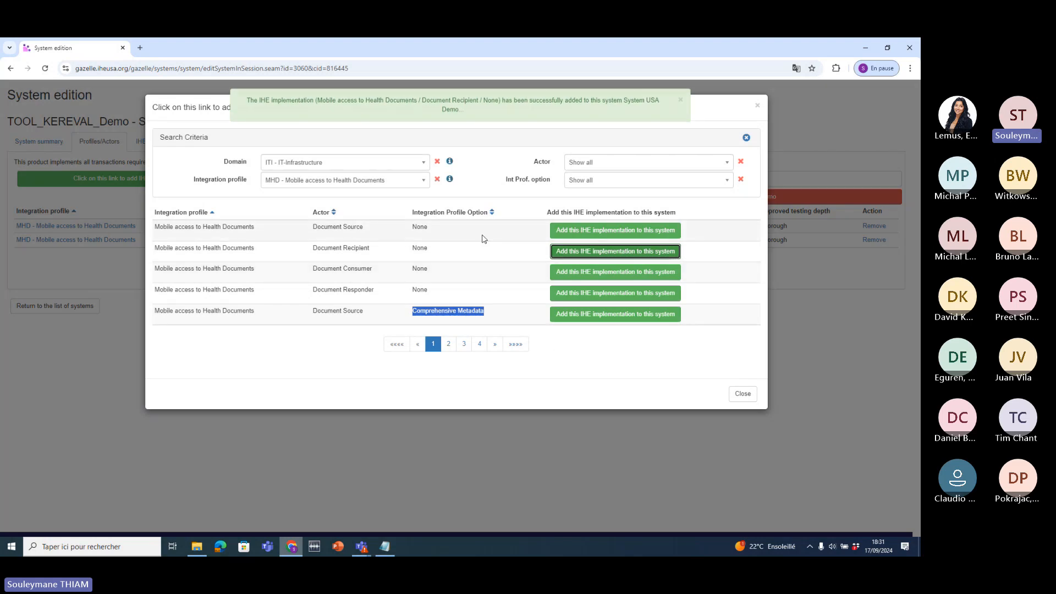
{"action": "left_click", "coordinate": [742, 393]}
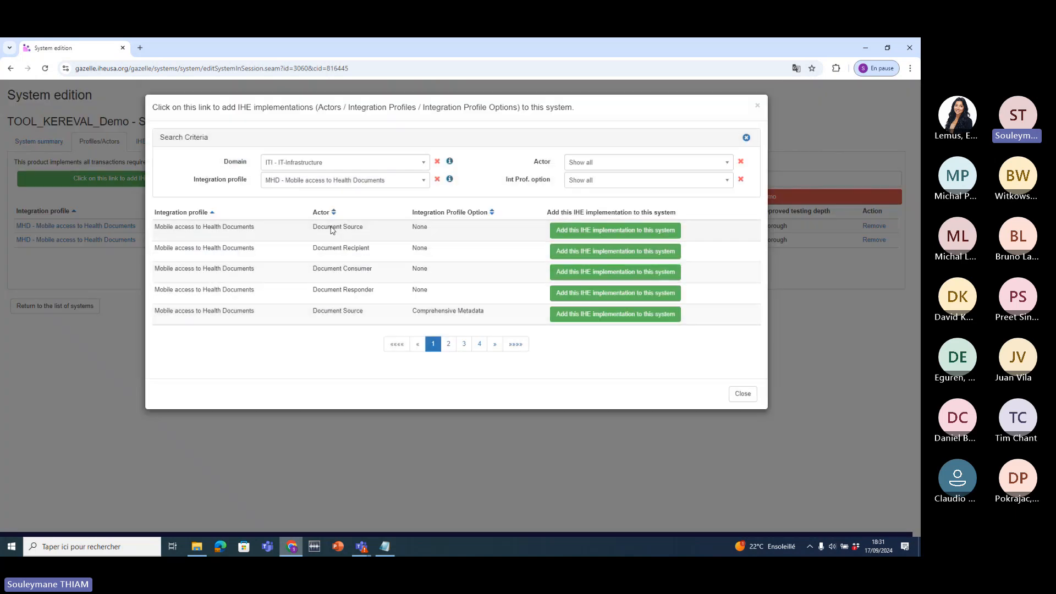
- Filter to IUA and add Authorization Client and Authorization Server
{"action": "left_click", "coordinate": [341, 180]}
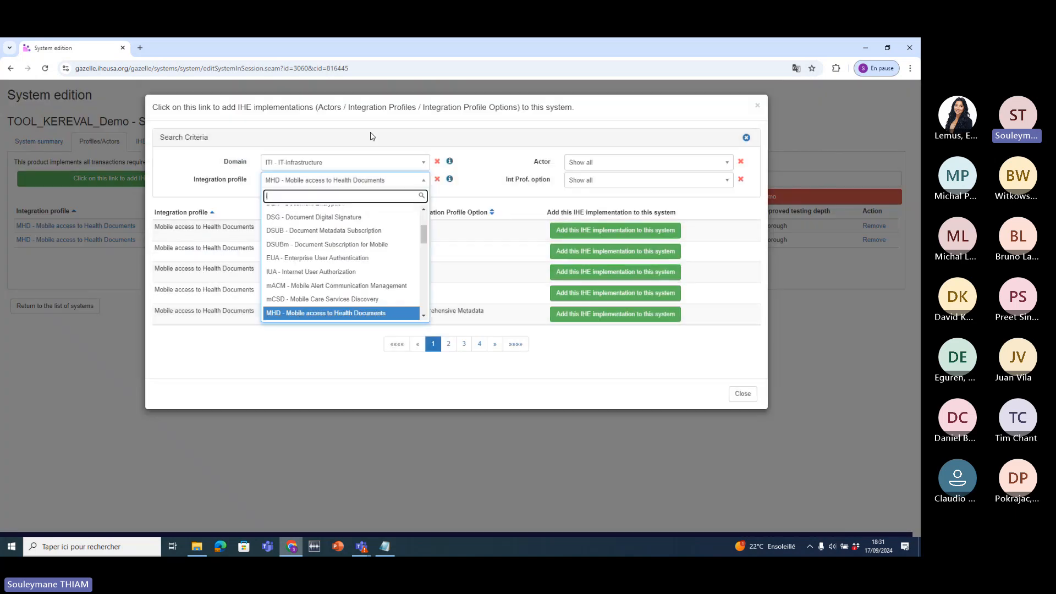
{"action": "type", "text": "iua"}
{"action": "left_click", "coordinate": [349, 213]}
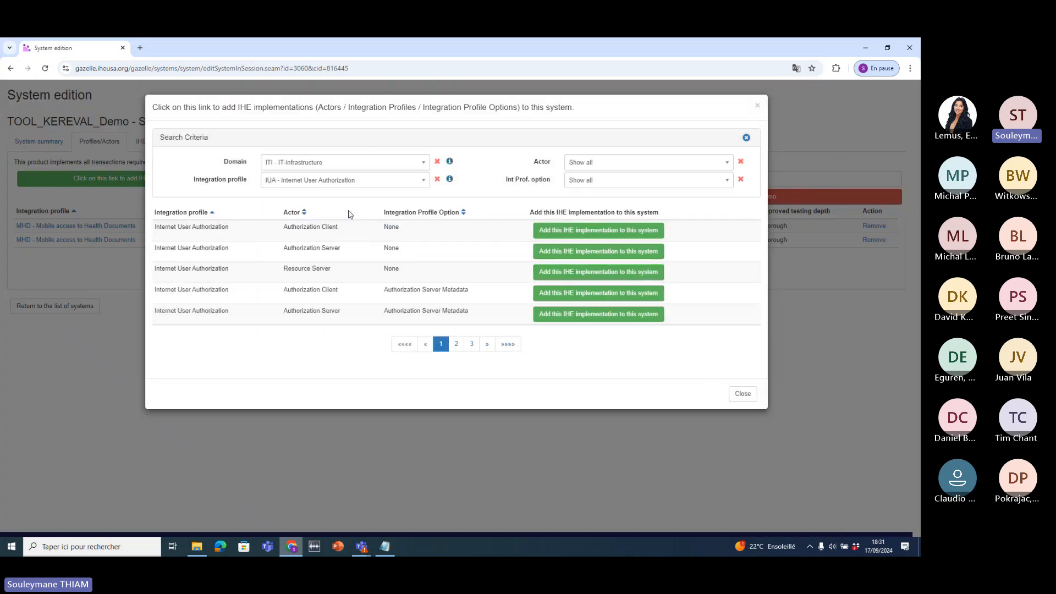
{"action": "left_click", "coordinate": [542, 231]}
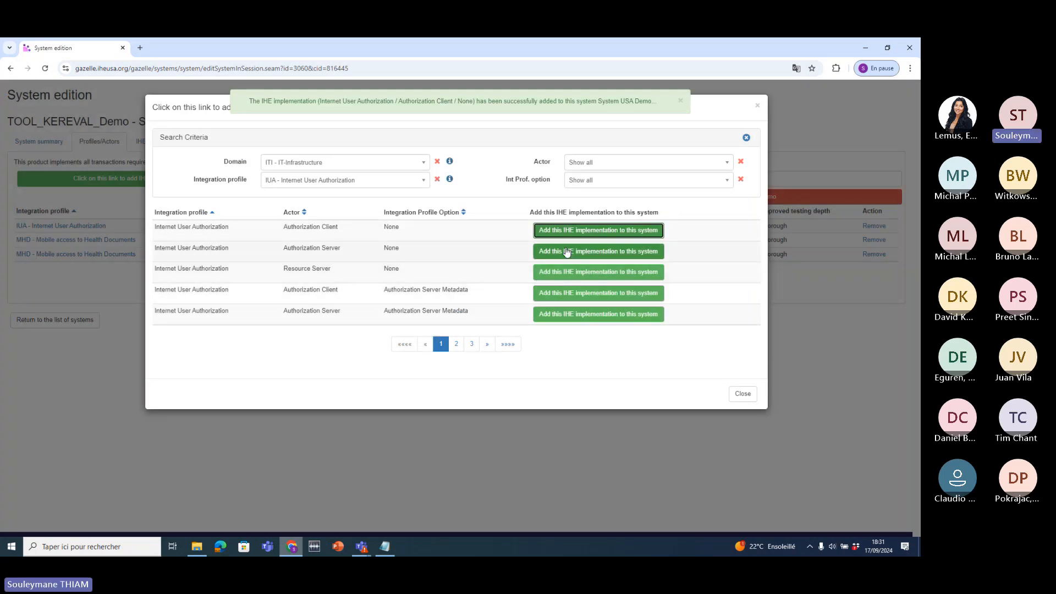
{"action": "left_click", "coordinate": [569, 252]}
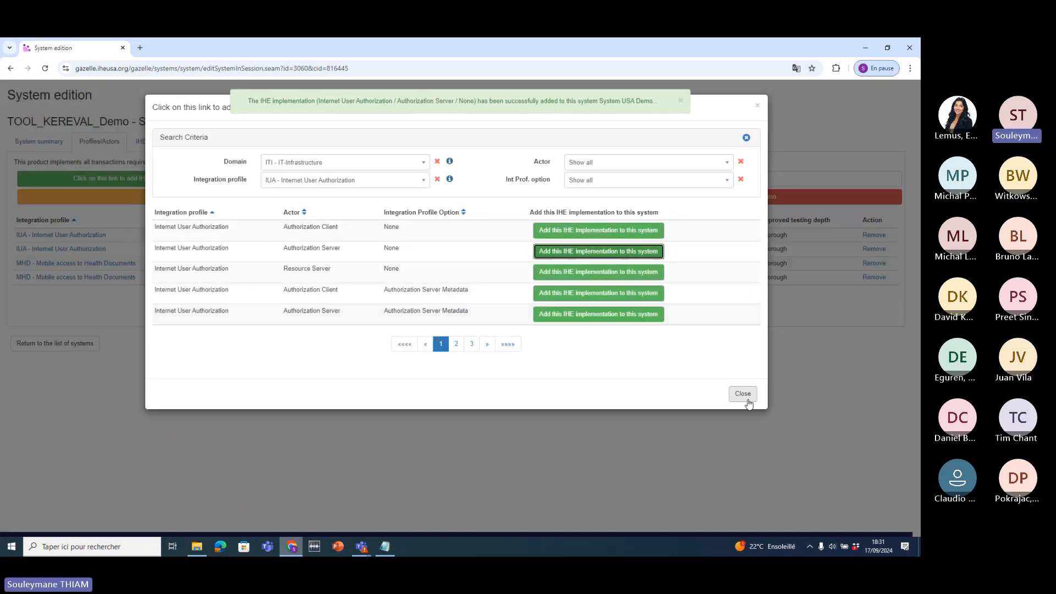
{"action": "left_click", "coordinate": [747, 401]}
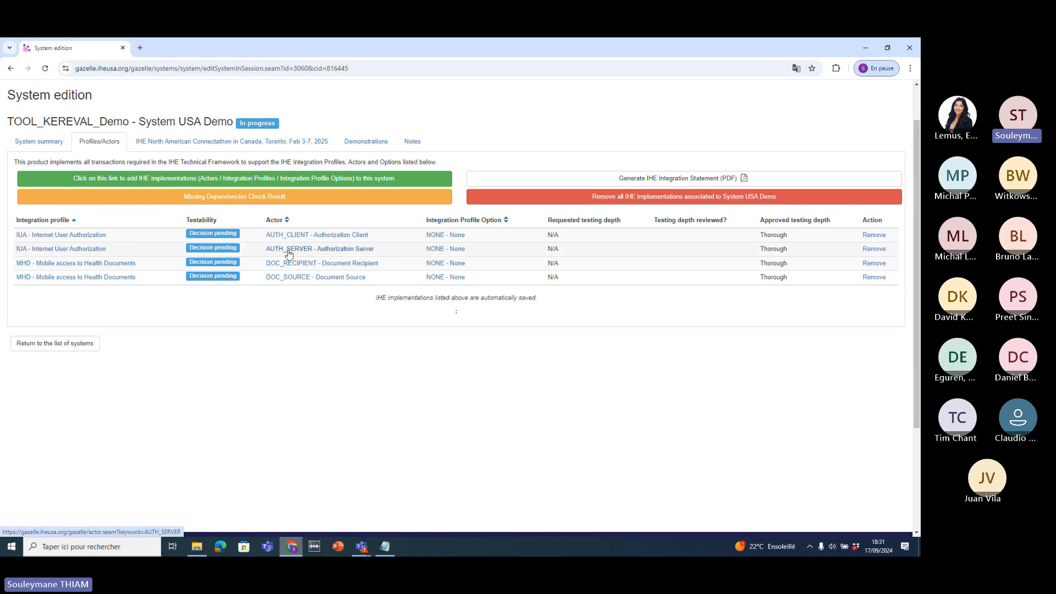
- Add the missing CT Time Client dependency (TIME_CLIENT/CT/NONE)
{"action": "left_click", "coordinate": [297, 198]}
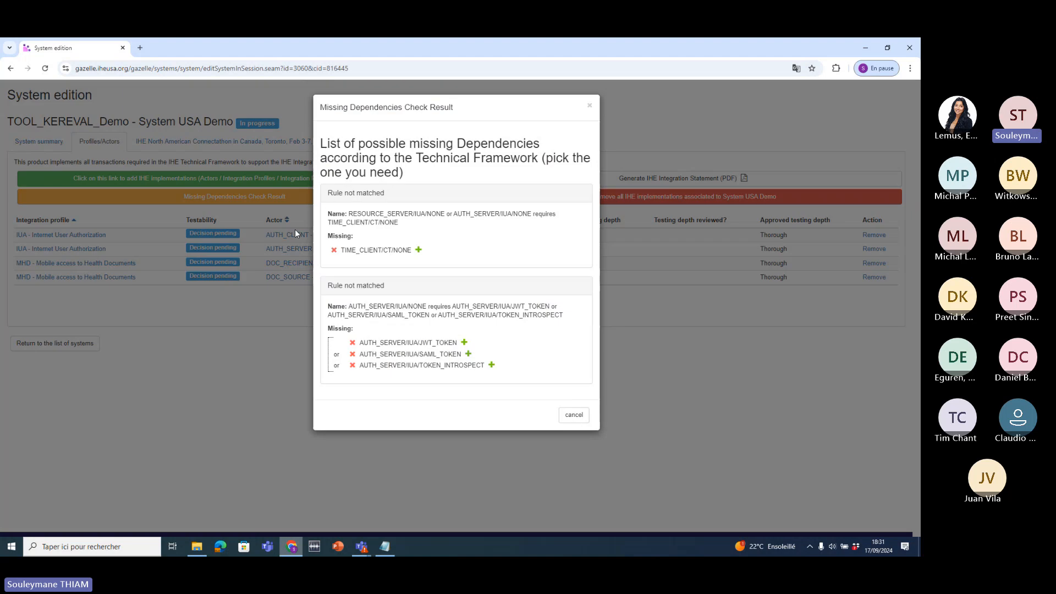
{"action": "left_click", "coordinate": [418, 250]}
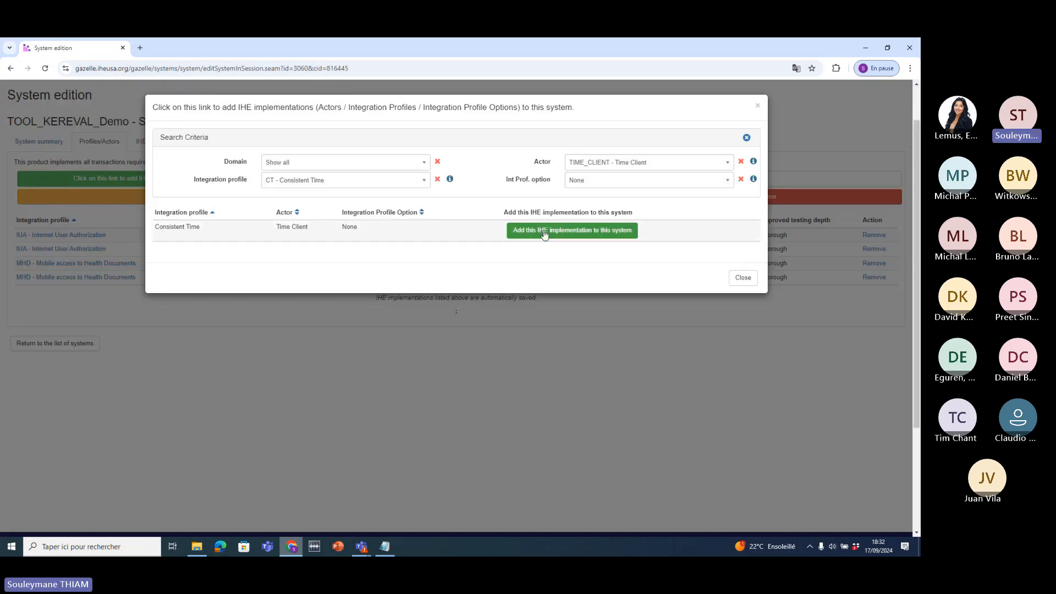
{"action": "left_click", "coordinate": [544, 233]}
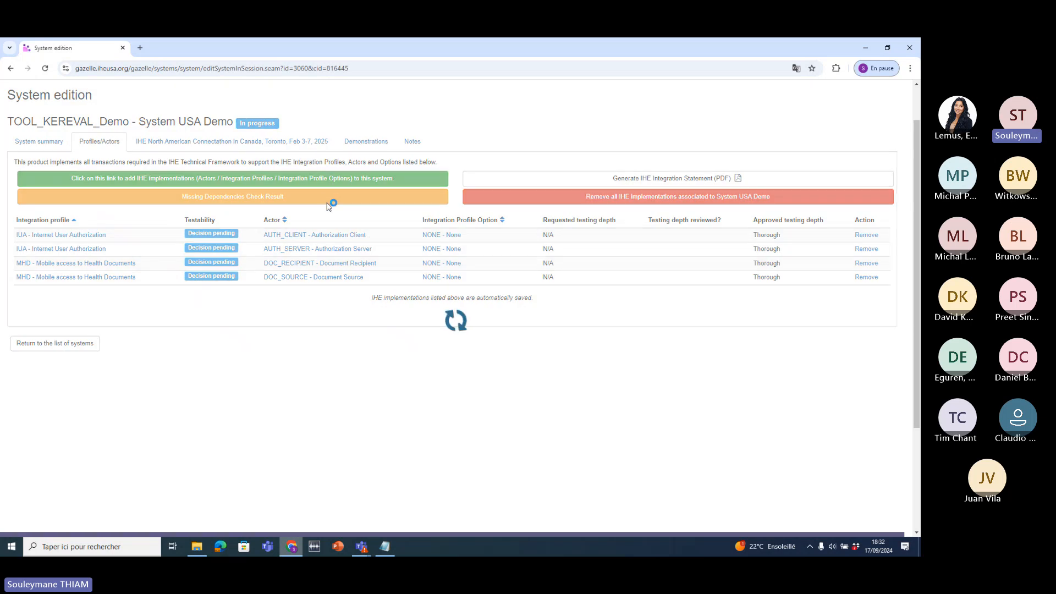
- Add the missing IUA Authorization Server JWT Token option (AUTH_SERVER/IUA/JWT_TOKEN)
{"action": "left_click", "coordinate": [322, 200]}
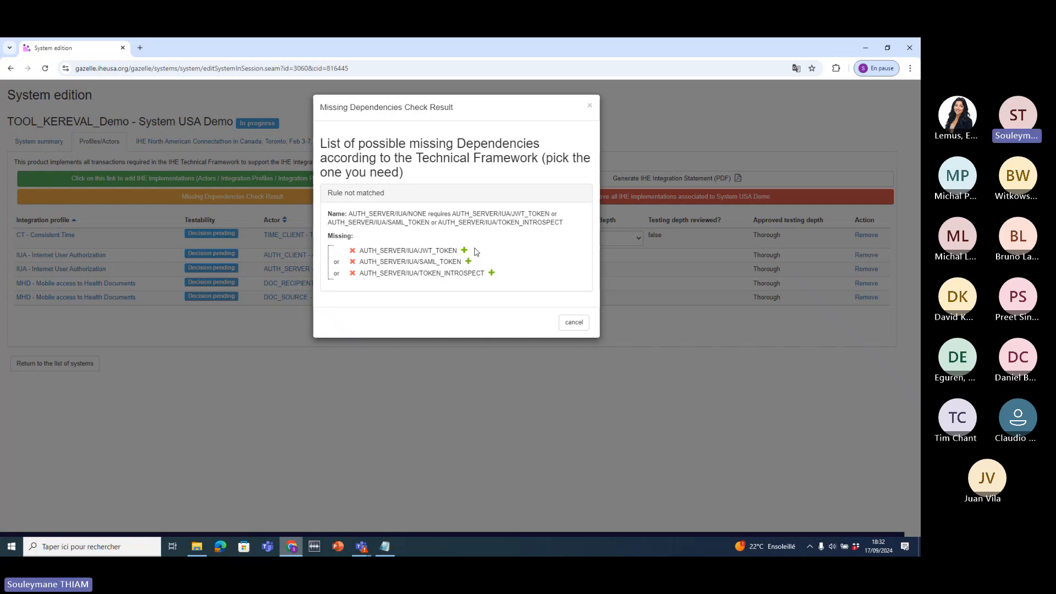
{"action": "left_click_drag", "start_coordinate": [486, 273], "coordinate": [356, 277]}
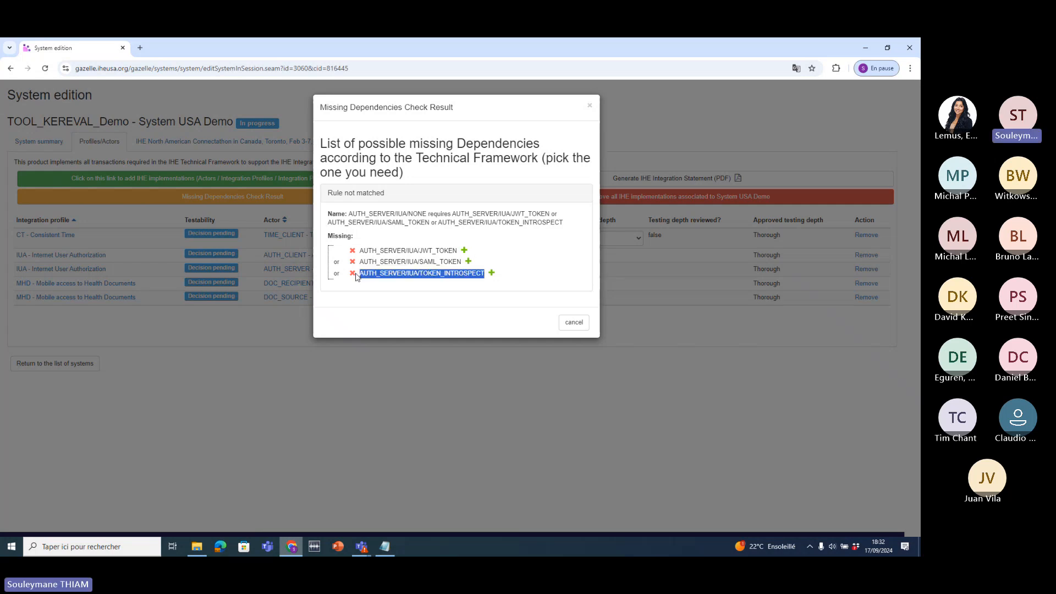
{"action": "left_click", "coordinate": [465, 251]}
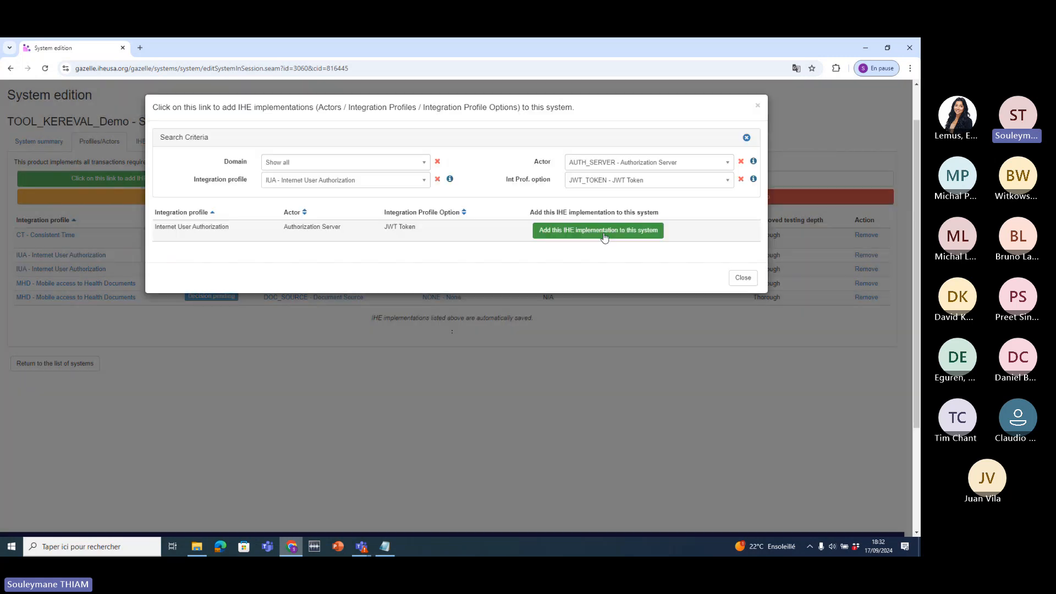
{"action": "left_click", "coordinate": [603, 238]}
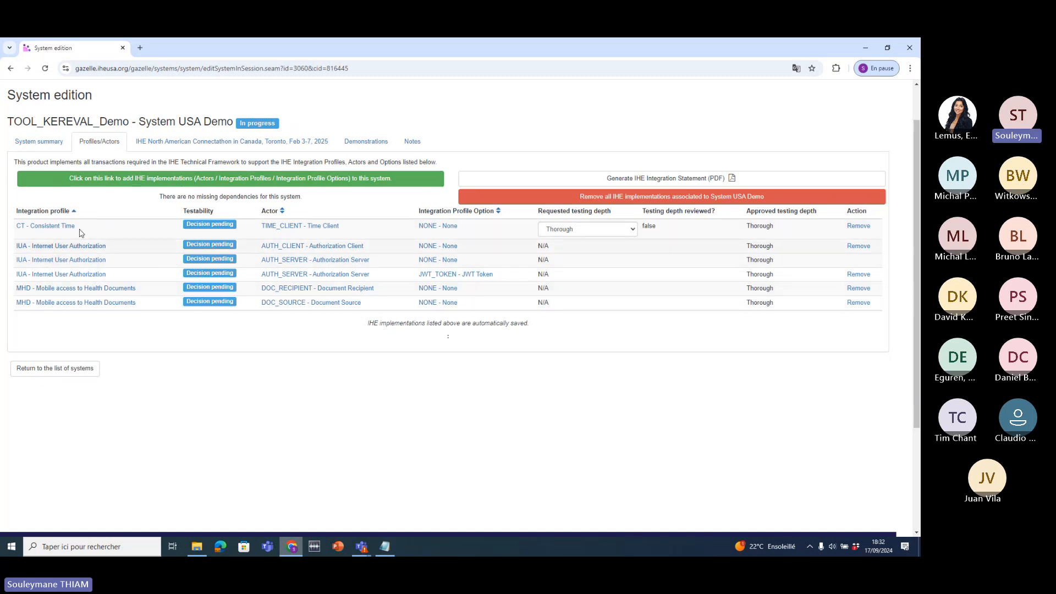
- Clear the implementation filters, filter by the DEV domain, and add the ACM Alert Manager implementation
{"action": "left_click", "coordinate": [33, 181]}
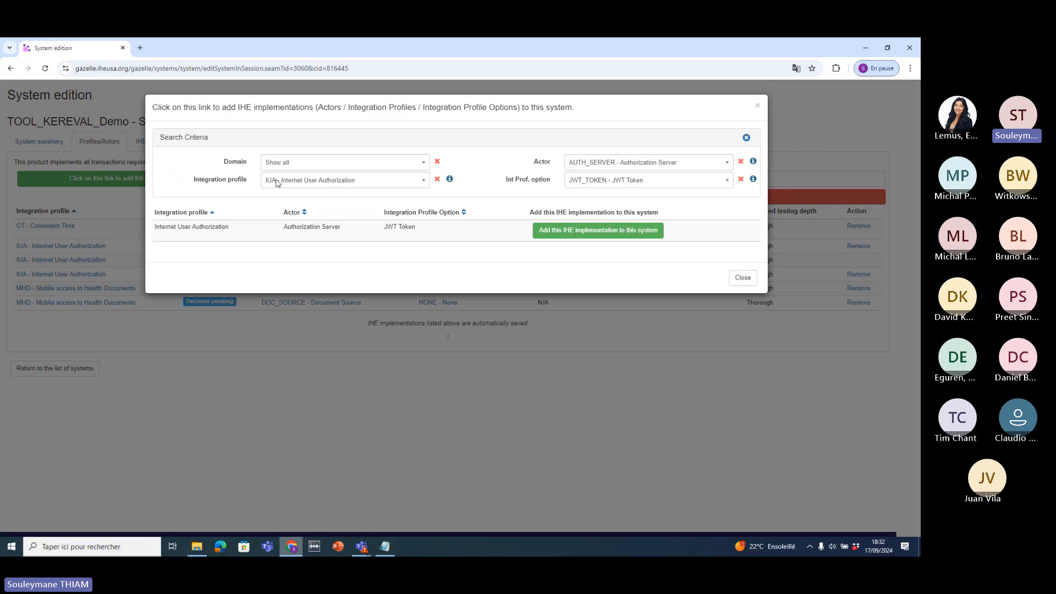
{"action": "left_click", "coordinate": [437, 180]}
{"action": "left_click", "coordinate": [422, 163]}
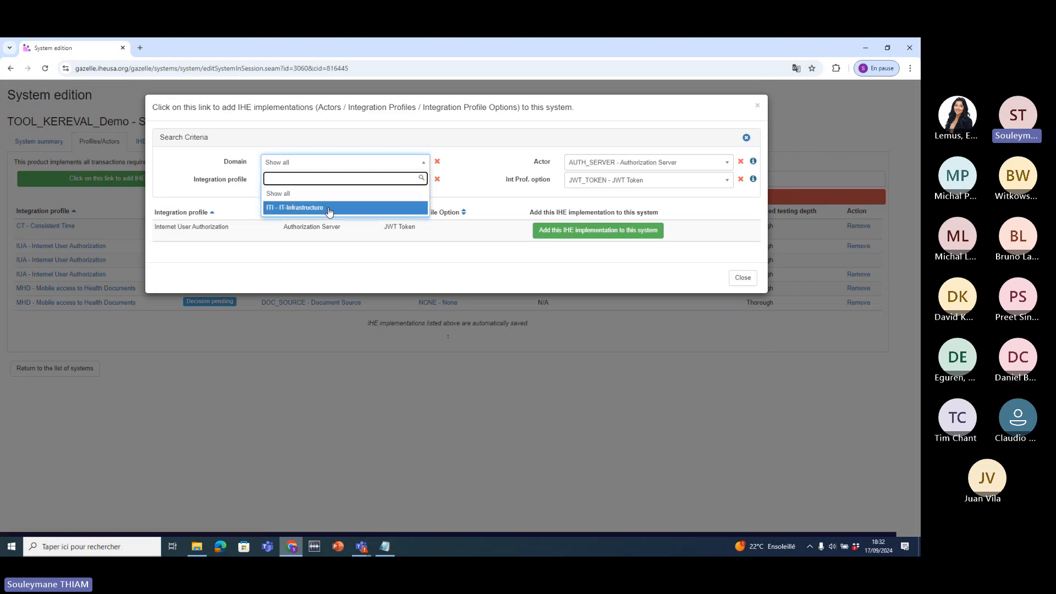
{"action": "left_click", "coordinate": [437, 180]}
{"action": "left_click", "coordinate": [741, 161]}
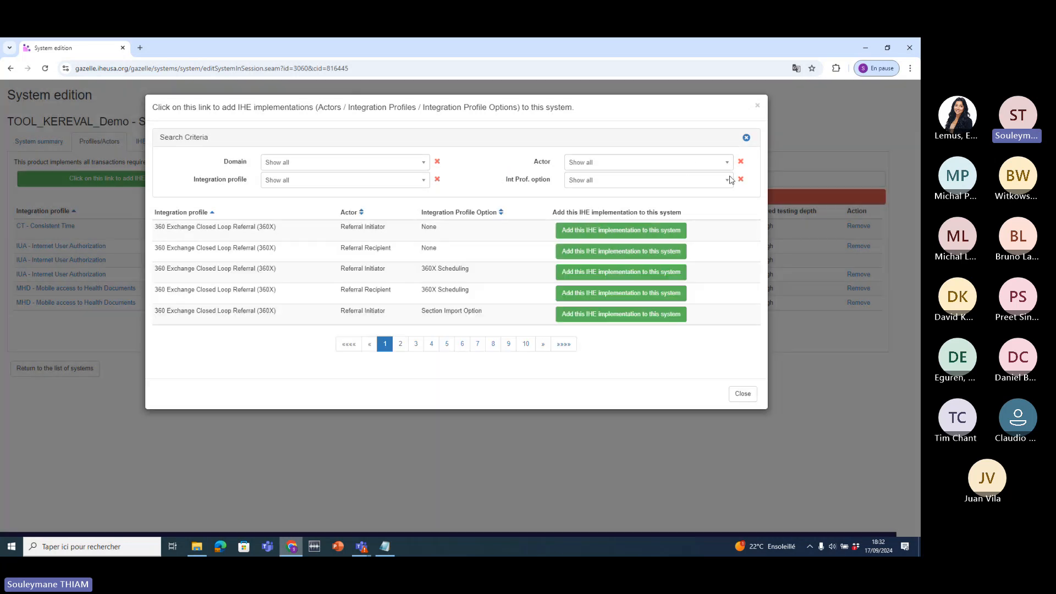
{"action": "left_click", "coordinate": [350, 162]}
{"action": "left_click", "coordinate": [342, 206]}
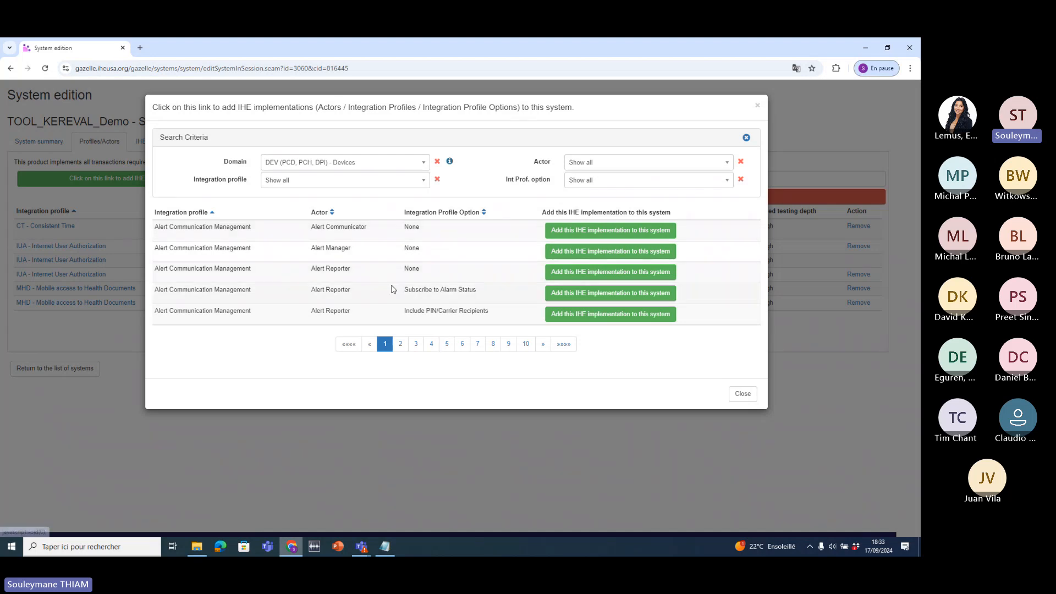
{"action": "left_click", "coordinate": [550, 254]}
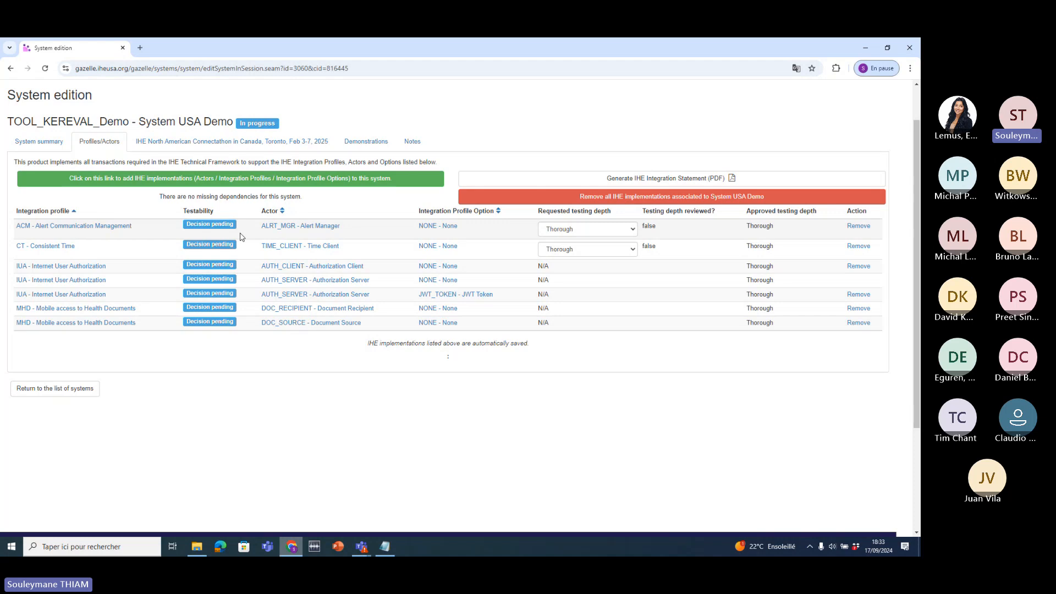
- On the System summary, set the registration status to Completed and update the system
{"action": "left_click", "coordinate": [49, 149]}
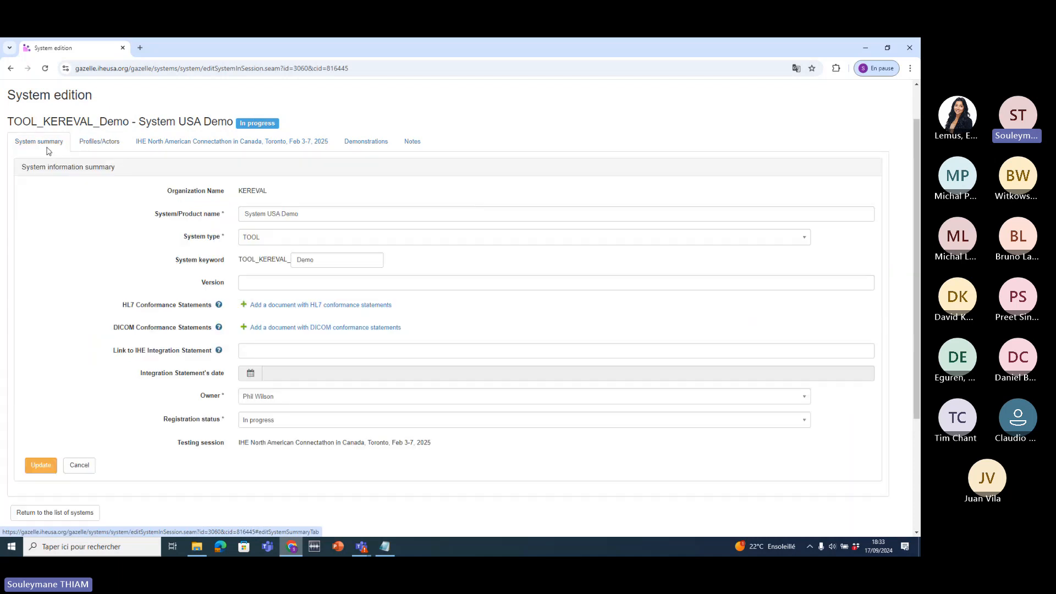
{"action": "scroll", "coordinate": [113, 291], "scroll_direction": "down", "scroll_amount": 3}
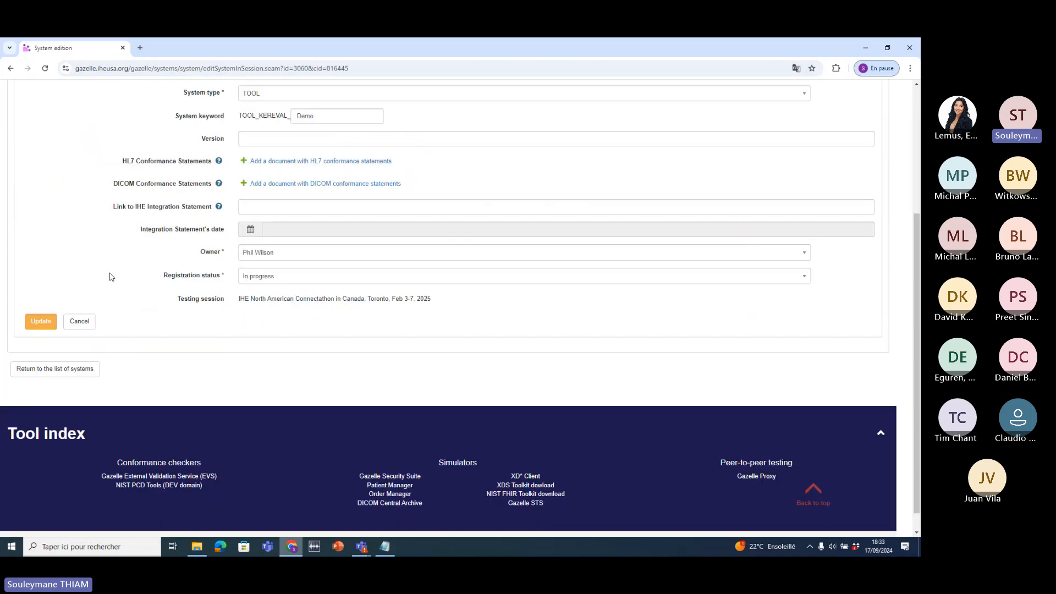
{"action": "scroll", "coordinate": [132, 282], "scroll_direction": "up", "scroll_amount": 2}
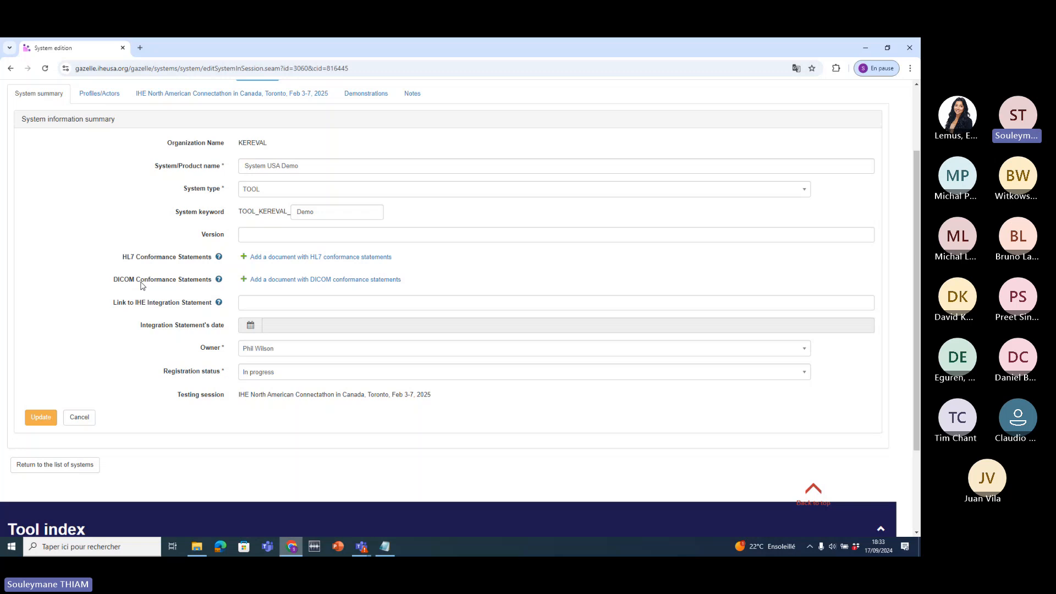
{"action": "left_click", "coordinate": [277, 373]}
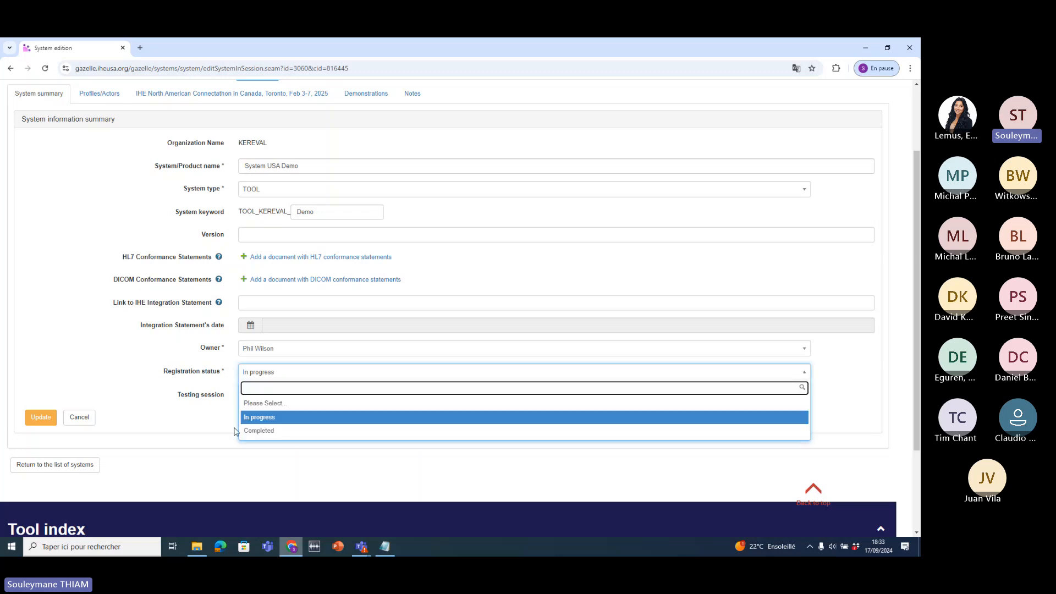
{"action": "left_click", "coordinate": [235, 379]}
{"action": "left_click", "coordinate": [267, 377]}
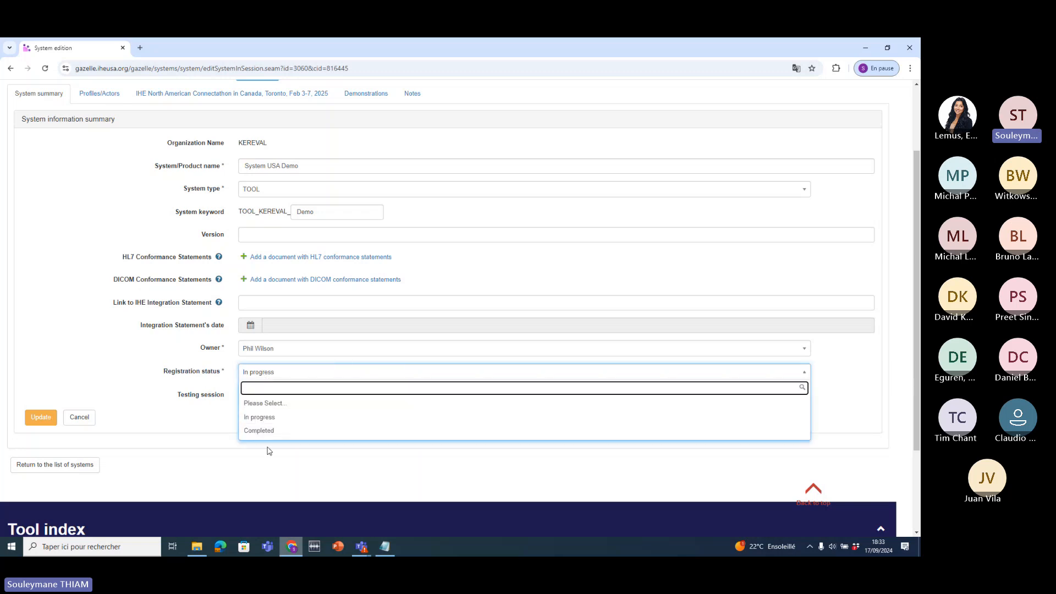
{"action": "left_click", "coordinate": [258, 430]}
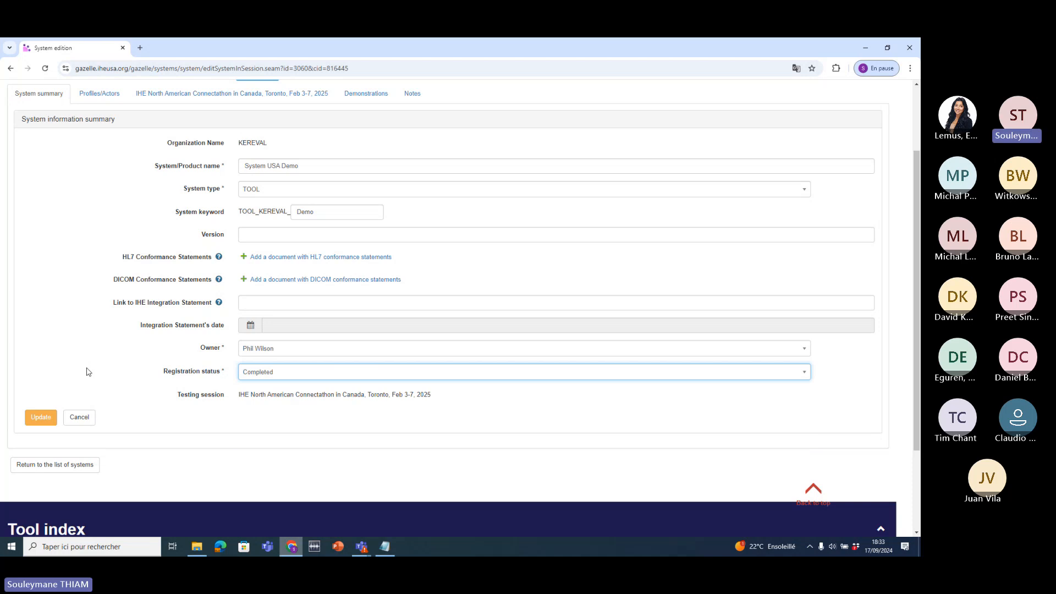
{"action": "left_click_drag", "start_coordinate": [133, 381], "coordinate": [286, 386]}
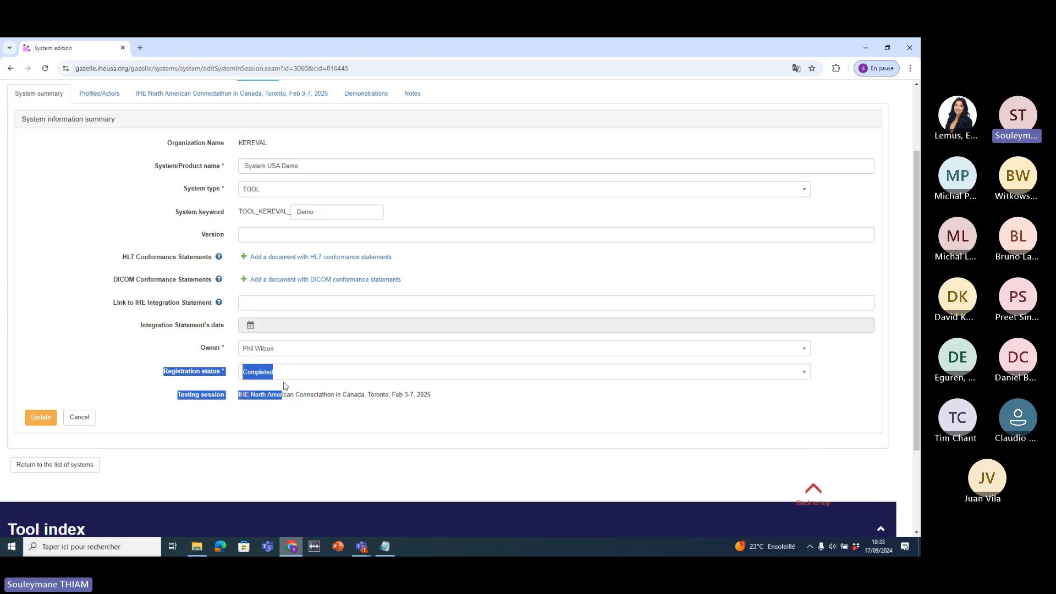
{"action": "left_click", "coordinate": [41, 417]}
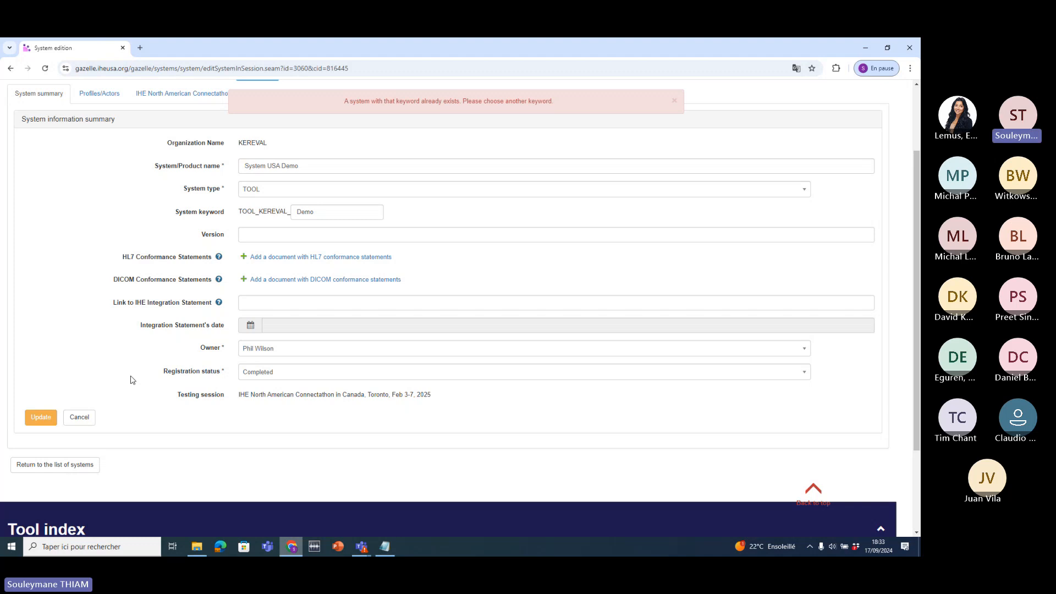
- Append 2 to the duplicate system keyword (making it Demo2), save, and reload to verify
{"action": "left_click", "coordinate": [342, 212]}
{"action": "type", "text": "2"}
{"action": "scroll", "coordinate": [503, 247], "scroll_direction": "up", "scroll_amount": 2}
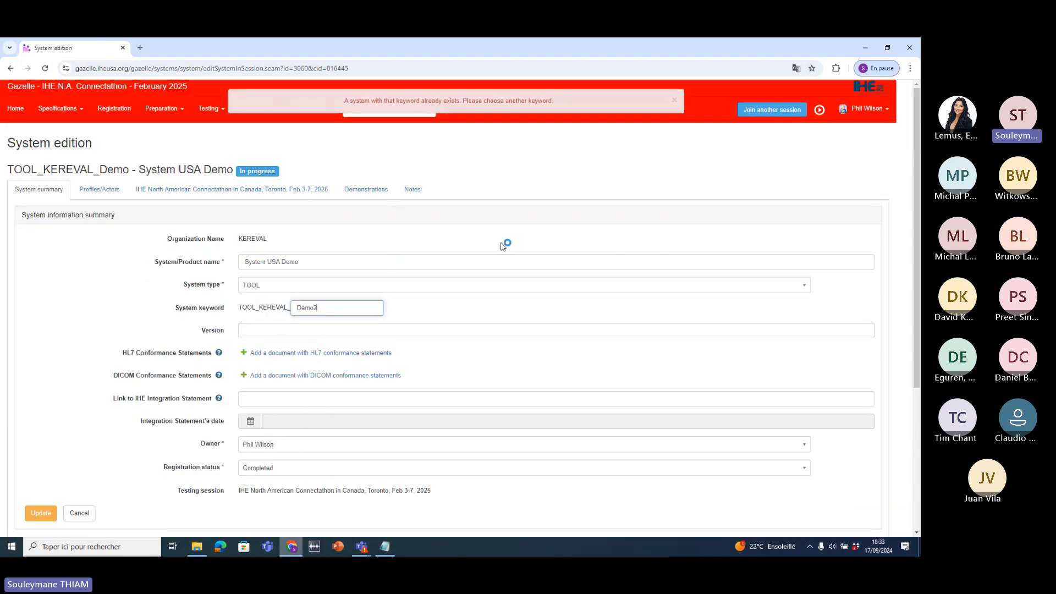
{"action": "scroll", "coordinate": [73, 385], "scroll_direction": "down", "scroll_amount": 2}
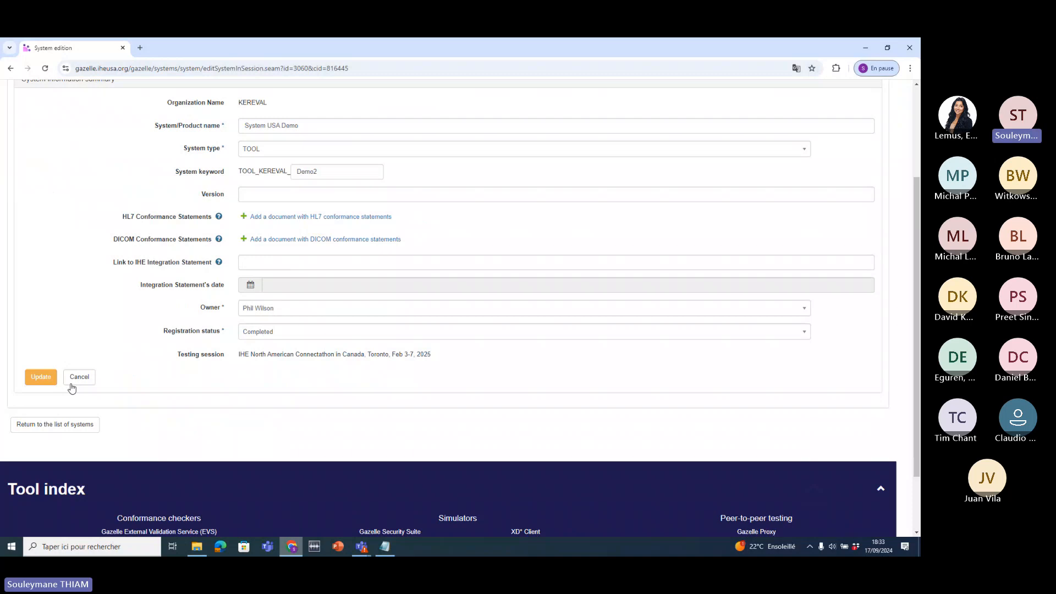
{"action": "scroll", "coordinate": [71, 388], "scroll_direction": "down", "scroll_amount": 1}
{"action": "left_click", "coordinate": [39, 371]}
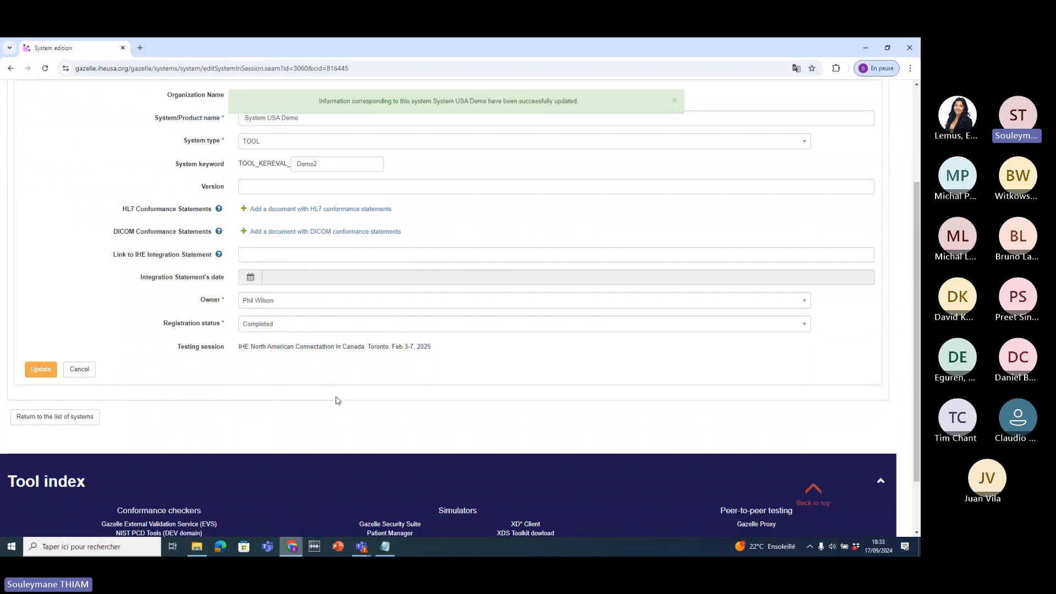
{"action": "left_click", "coordinate": [45, 68]}
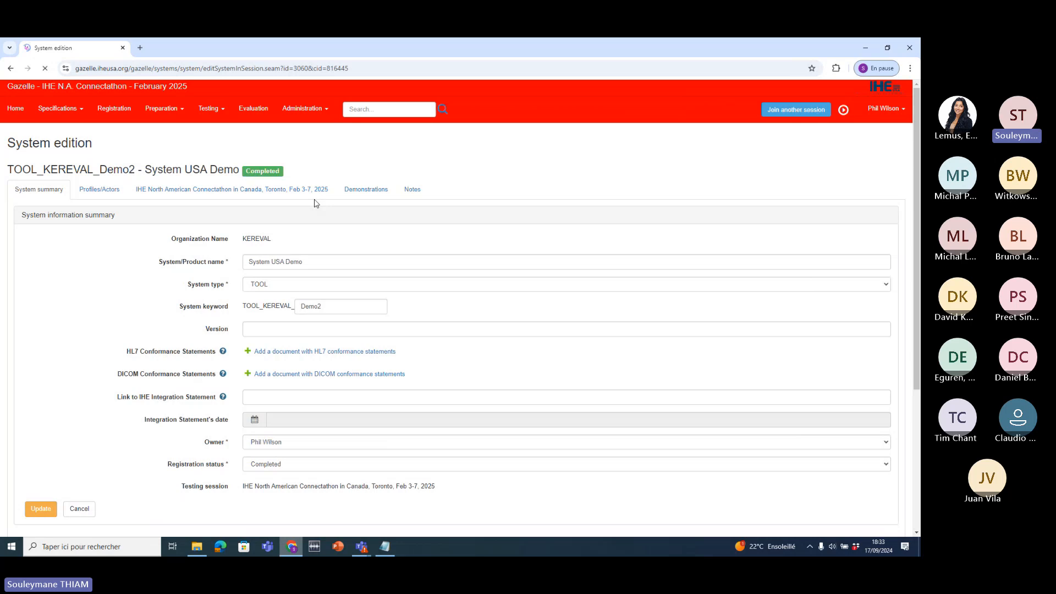
{"action": "double_click", "coordinate": [308, 171]}
{"action": "left_click", "coordinate": [308, 172]}
{"action": "left_click_drag", "start_coordinate": [308, 172], "coordinate": [241, 167]}
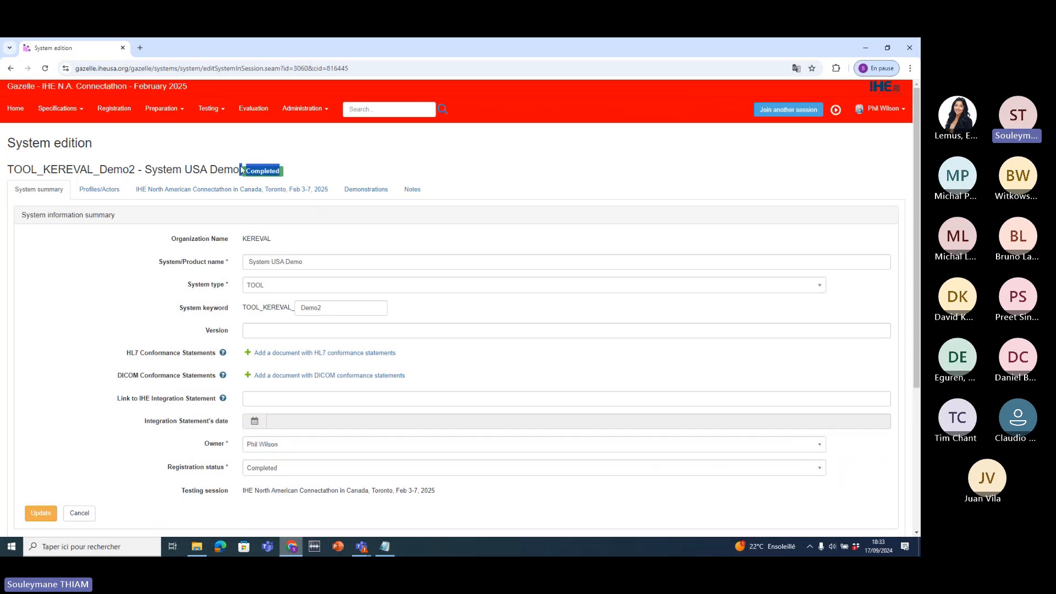
{"action": "left_click", "coordinate": [241, 169]}
{"action": "scroll", "coordinate": [287, 422], "scroll_direction": "down", "scroll_amount": 2}
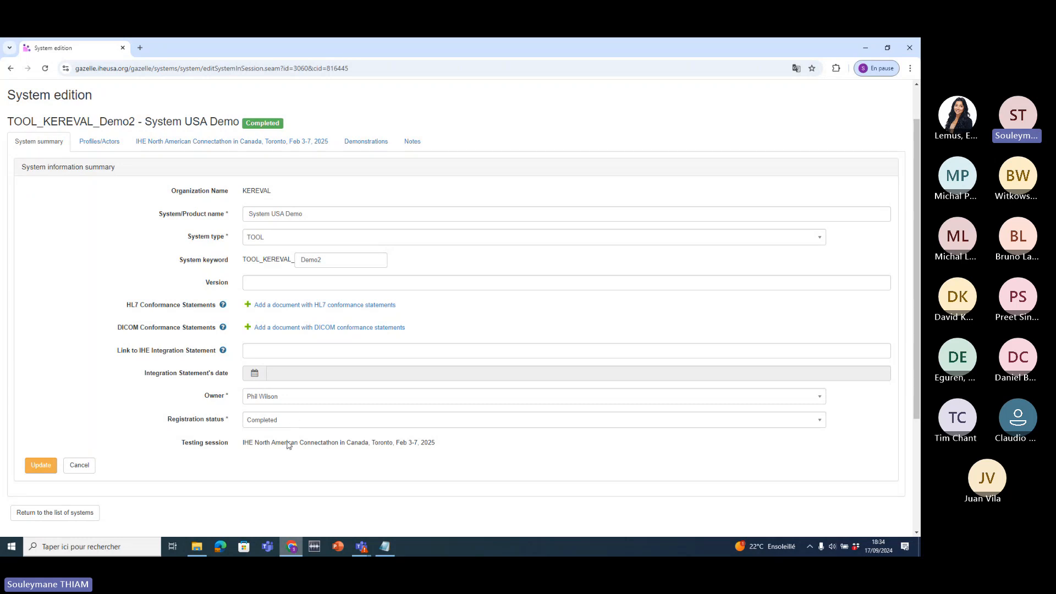
{"action": "left_click", "coordinate": [289, 424]}
{"action": "left_click", "coordinate": [322, 447]}
{"action": "double_click", "coordinate": [322, 447]}
{"action": "left_click", "coordinate": [284, 427]}
{"action": "double_click", "coordinate": [251, 441]}
{"action": "left_click", "coordinate": [272, 443]}
{"action": "scroll", "coordinate": [160, 220], "scroll_direction": "up", "scroll_amount": 1}
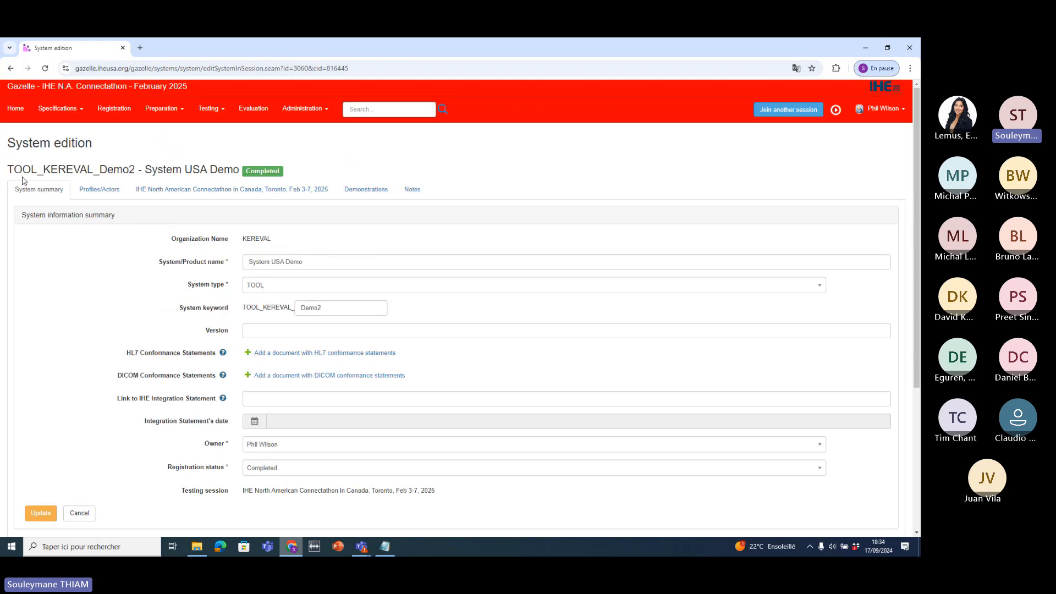
- From the Connectathon home page, open Register participants to manage the February 2025 Connectathon attendees
{"action": "left_click", "coordinate": [13, 112]}
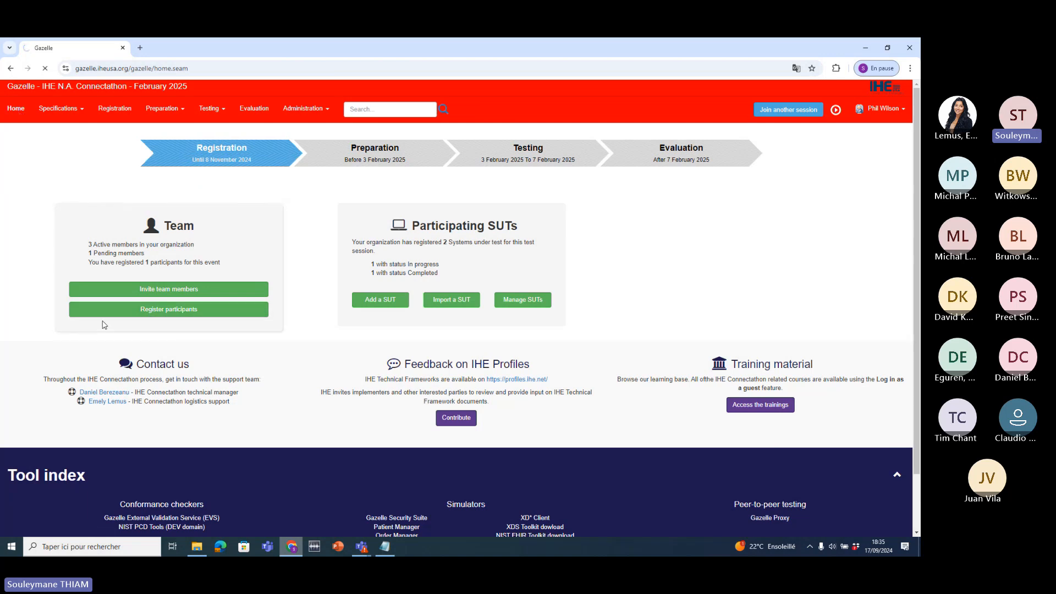
{"action": "left_click", "coordinate": [164, 315]}
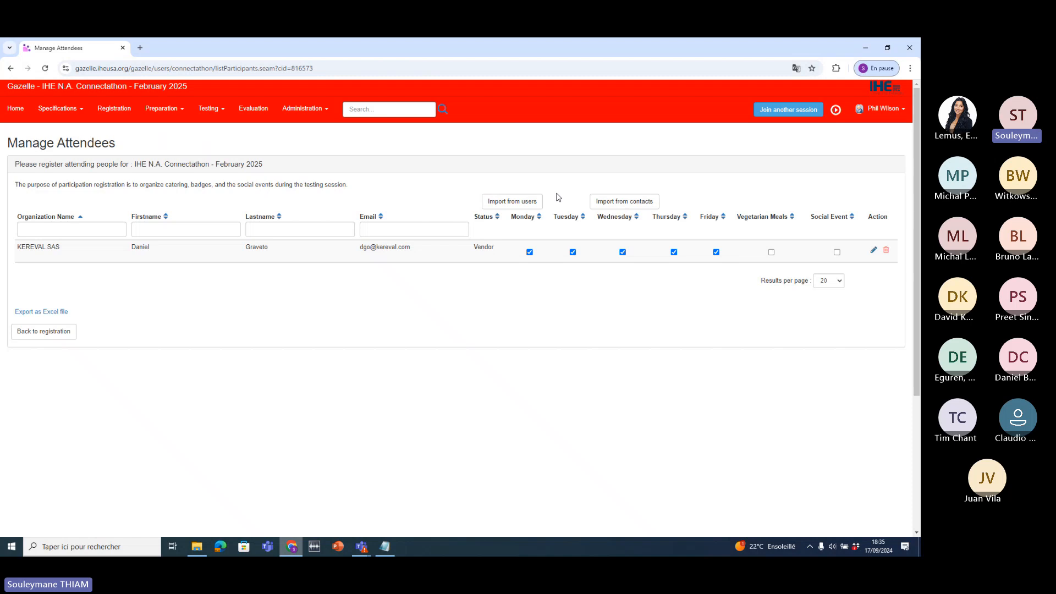
- Import the third organization user from the users list as a second Connectathon attendee
{"action": "left_click", "coordinate": [507, 205]}
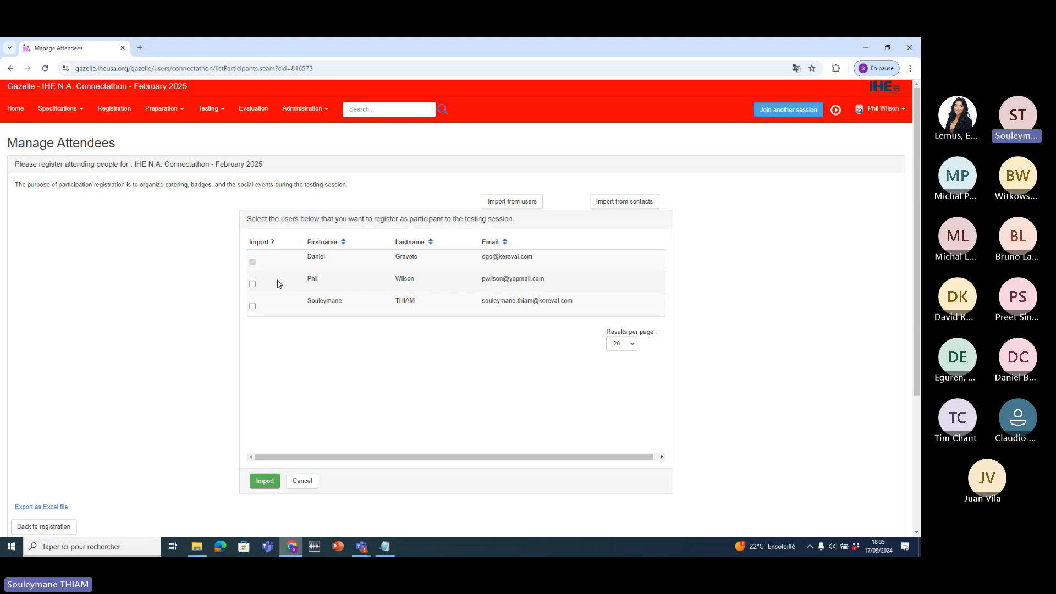
{"action": "left_click", "coordinate": [253, 306]}
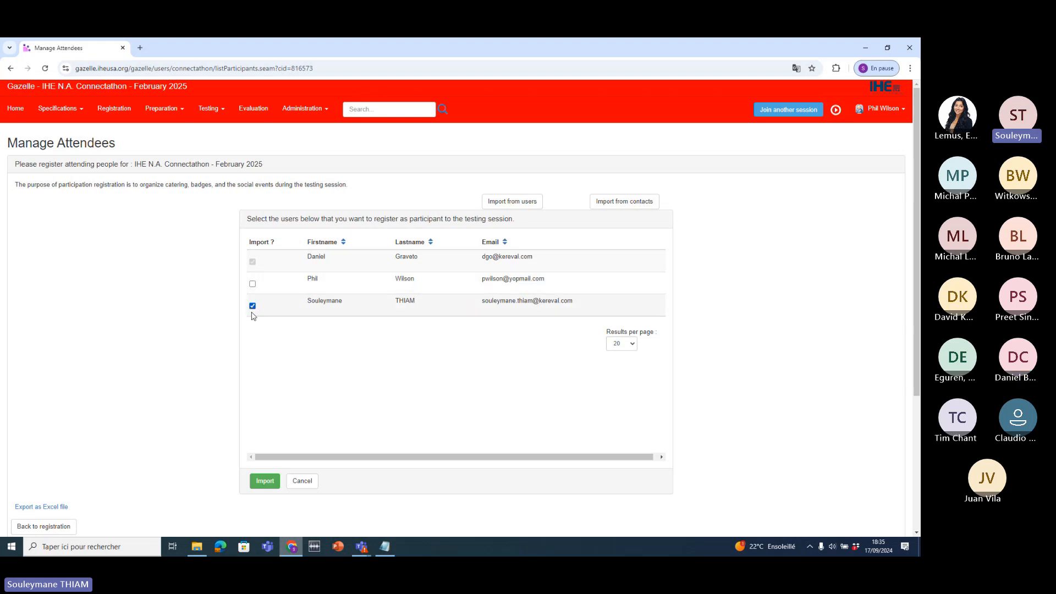
{"action": "left_click", "coordinate": [264, 484]}
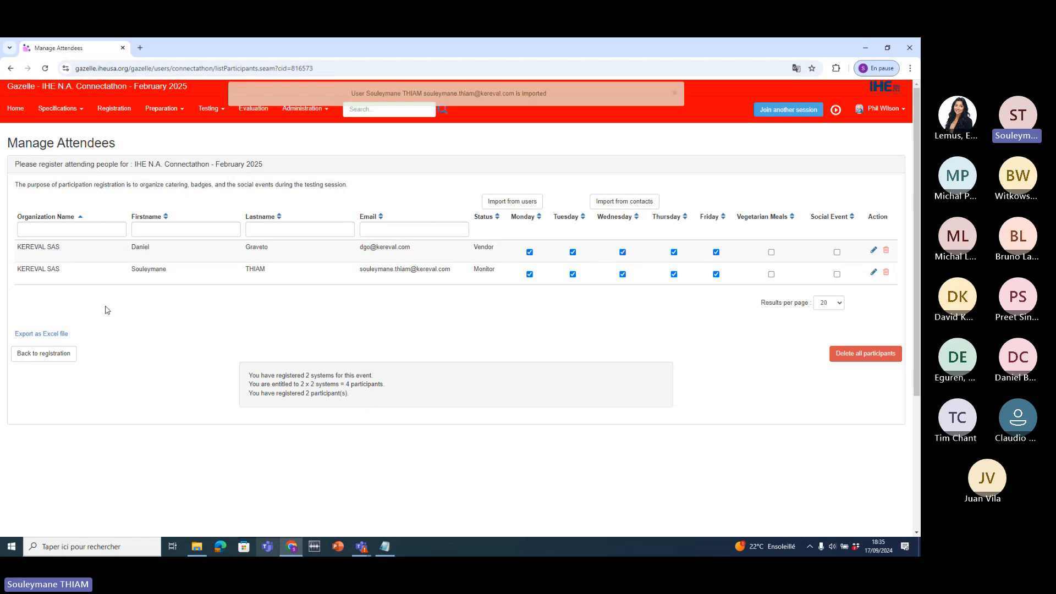
{"action": "left_click_drag", "start_coordinate": [71, 248], "coordinate": [22, 249]}
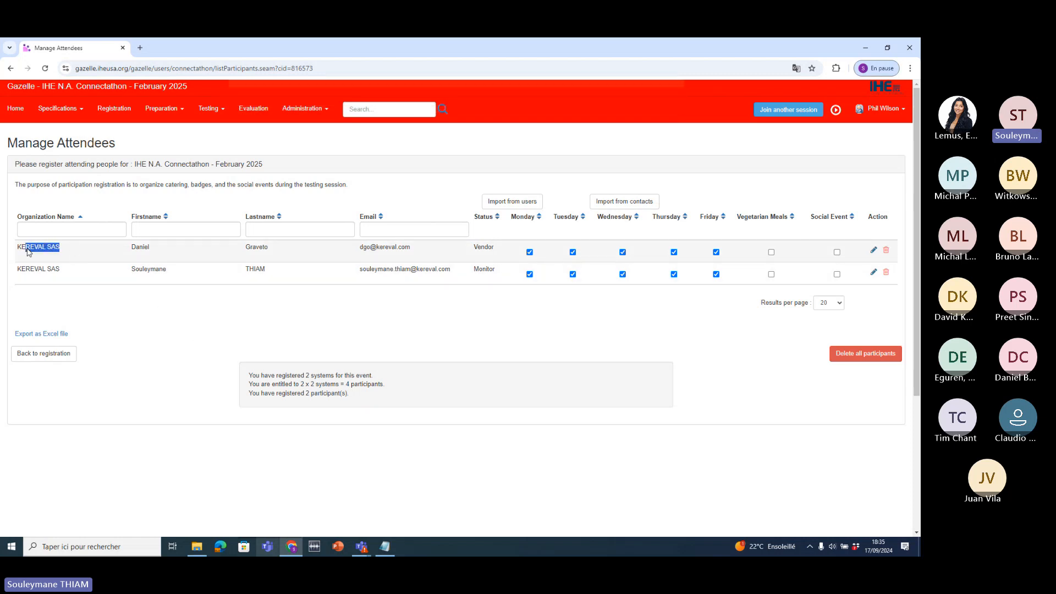
{"action": "left_click", "coordinate": [136, 319]}
{"action": "left_click_drag", "start_coordinate": [121, 251], "coordinate": [163, 252]}
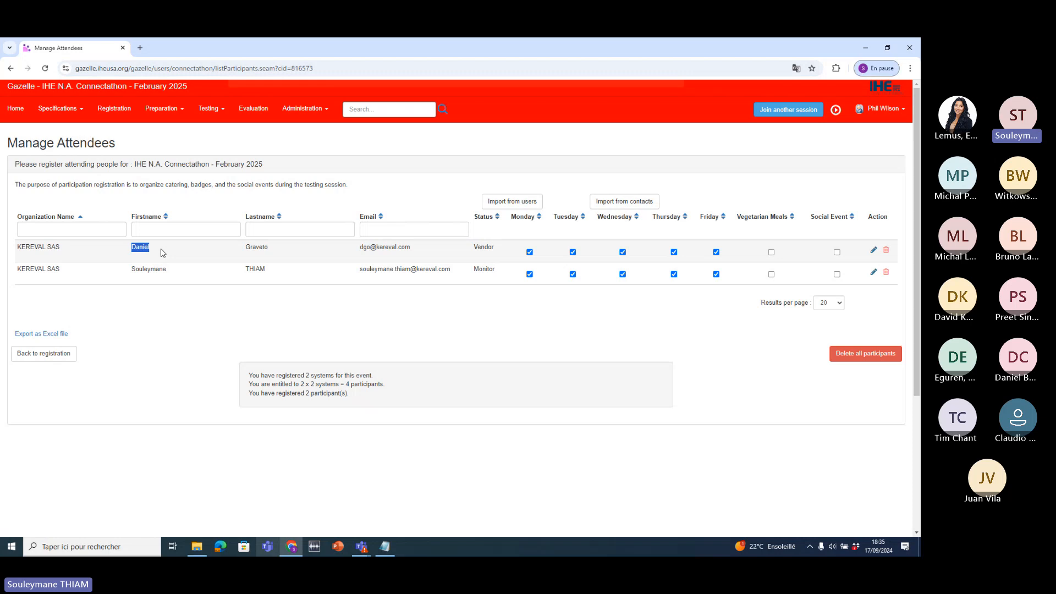
{"action": "left_click", "coordinate": [123, 274]}
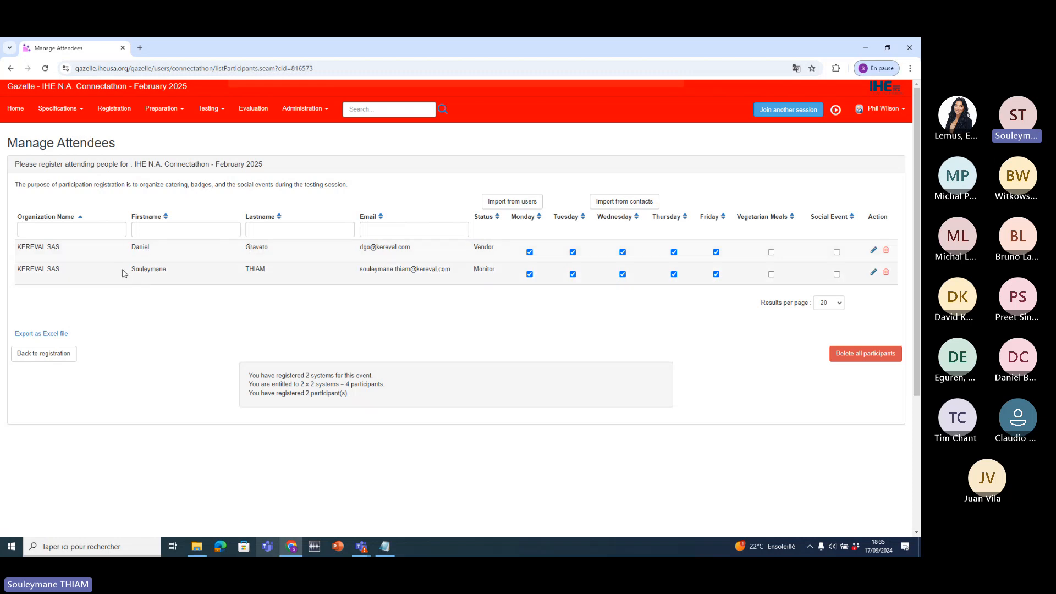
{"action": "left_click", "coordinate": [281, 299]}
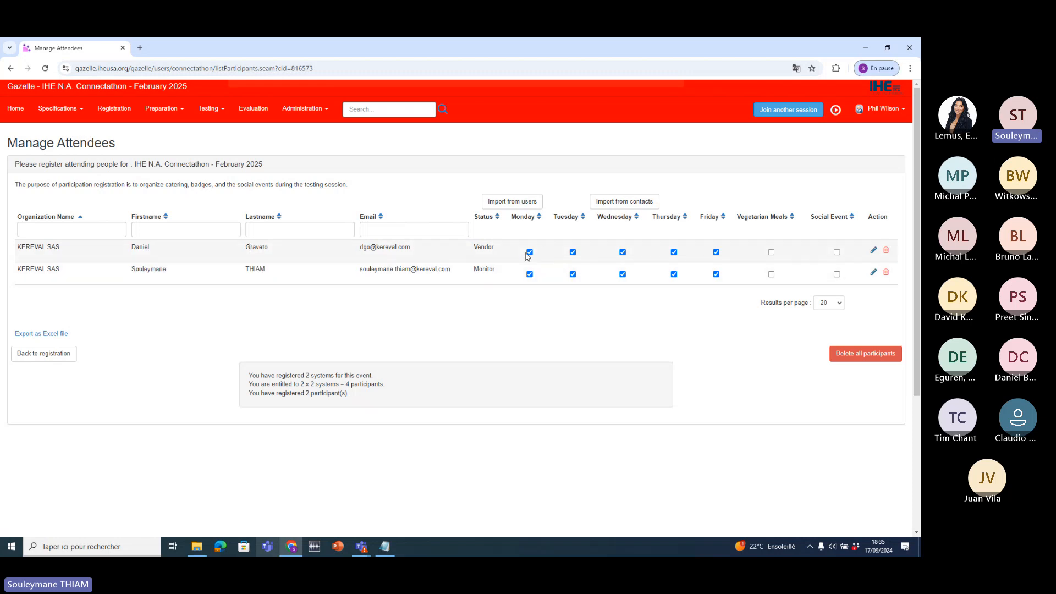
- Drop Monday and Tuesday for the first attendee and set the social event and vegetarian options
{"action": "left_click", "coordinate": [572, 252]}
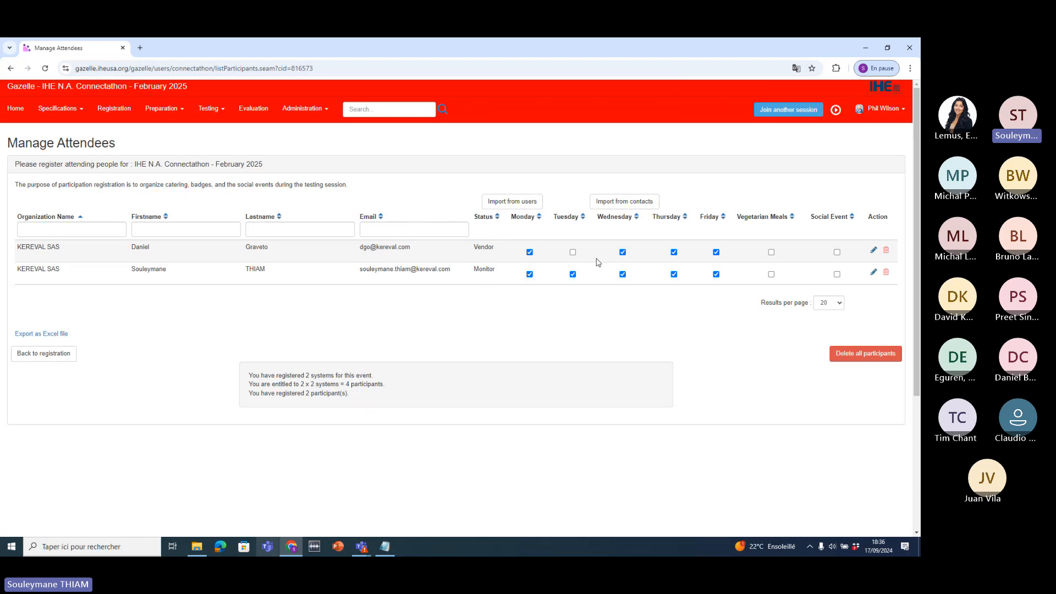
{"action": "left_click", "coordinate": [530, 253]}
{"action": "left_click_drag", "start_coordinate": [813, 221], "coordinate": [851, 216]}
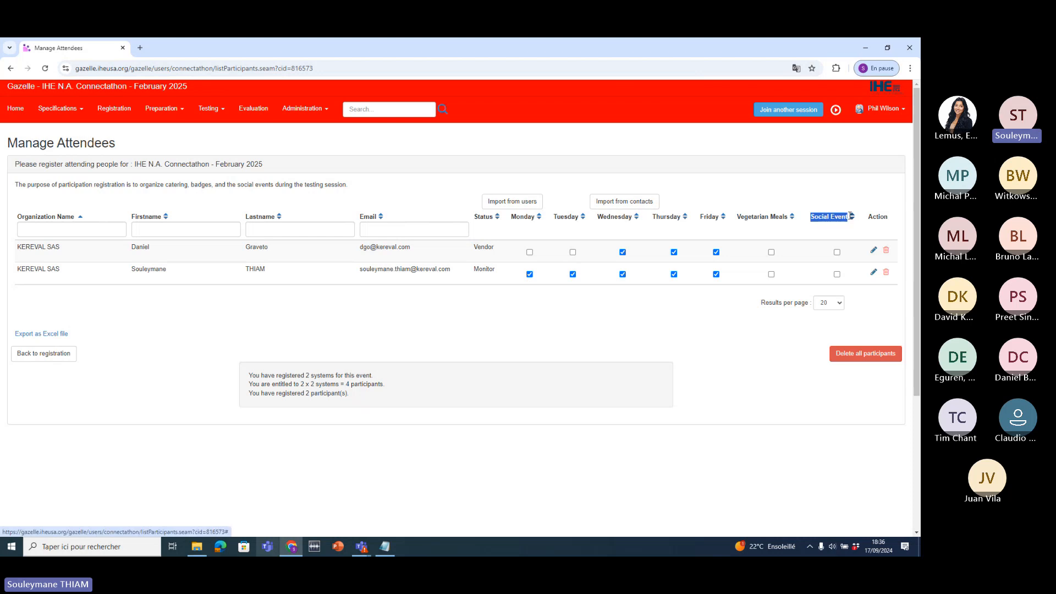
{"action": "left_click", "coordinate": [837, 253]}
{"action": "left_click", "coordinate": [837, 274]}
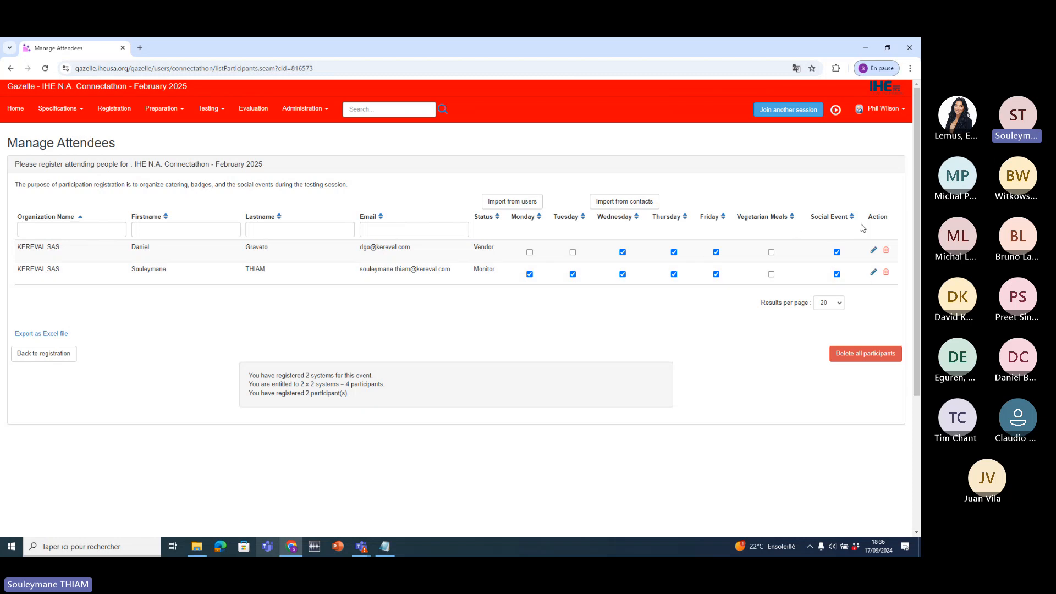
{"action": "left_click", "coordinate": [772, 252]}
- Delete the second attendee, check the empty Import from contacts list, then return home
{"action": "left_click_drag", "start_coordinate": [132, 278], "coordinate": [220, 297]}
{"action": "left_click", "coordinate": [219, 297]}
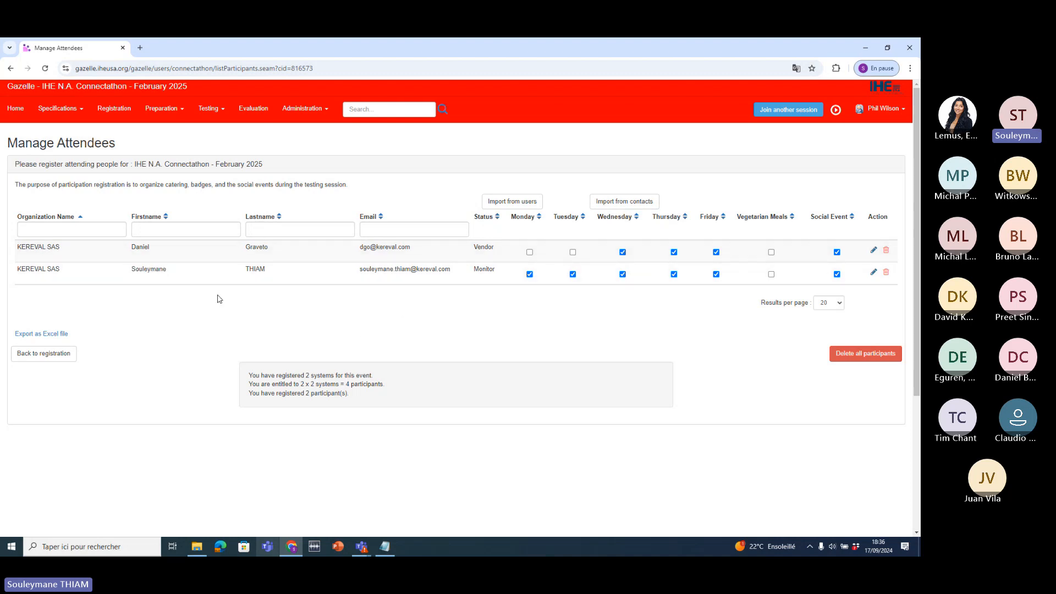
{"action": "left_click", "coordinate": [887, 272]}
{"action": "left_click", "coordinate": [572, 164]}
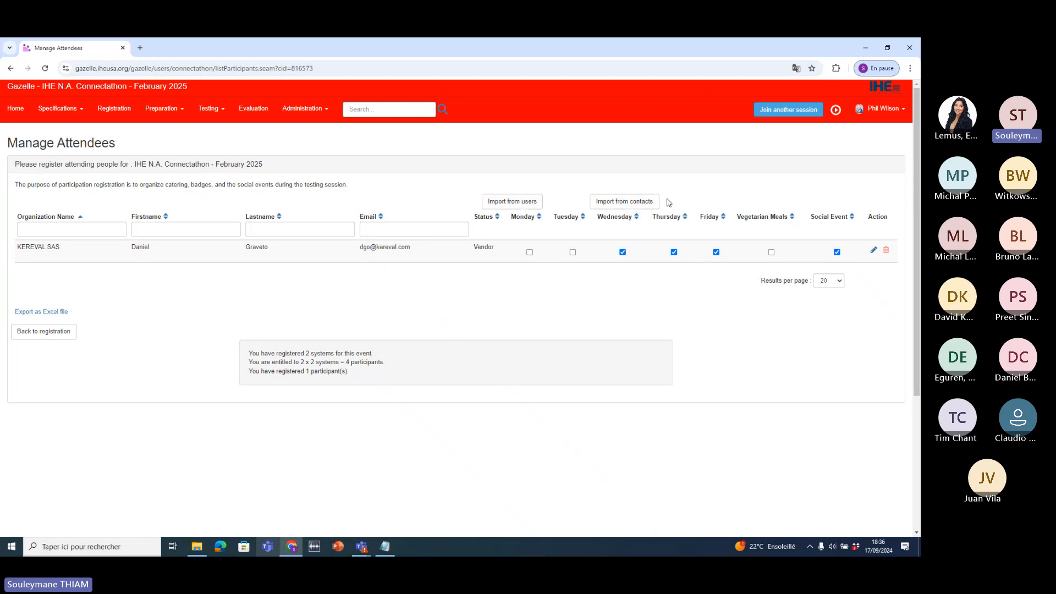
{"action": "left_click", "coordinate": [625, 204]}
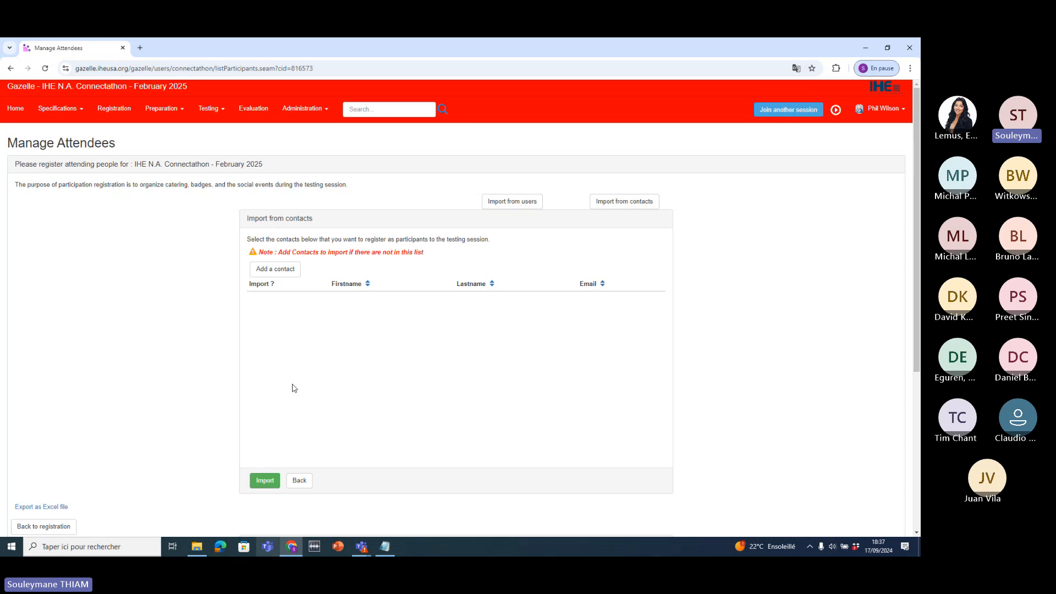
{"action": "left_click", "coordinate": [8, 112]}
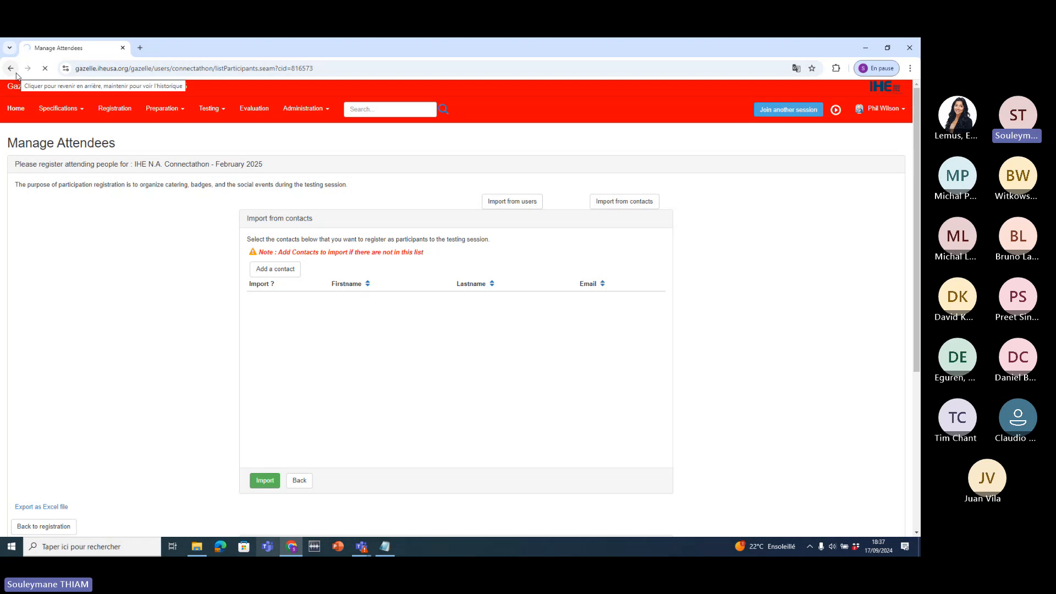